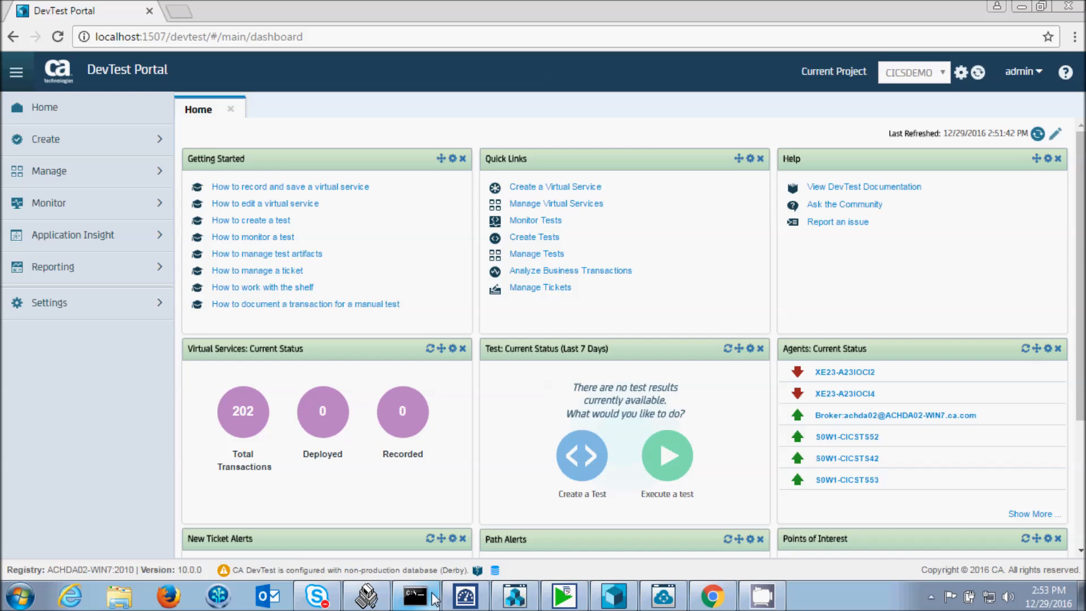
- Switch to the Vista TN3270 session and run the dem3 transaction to retrieve the first account inquiry record
left_click(367, 597)
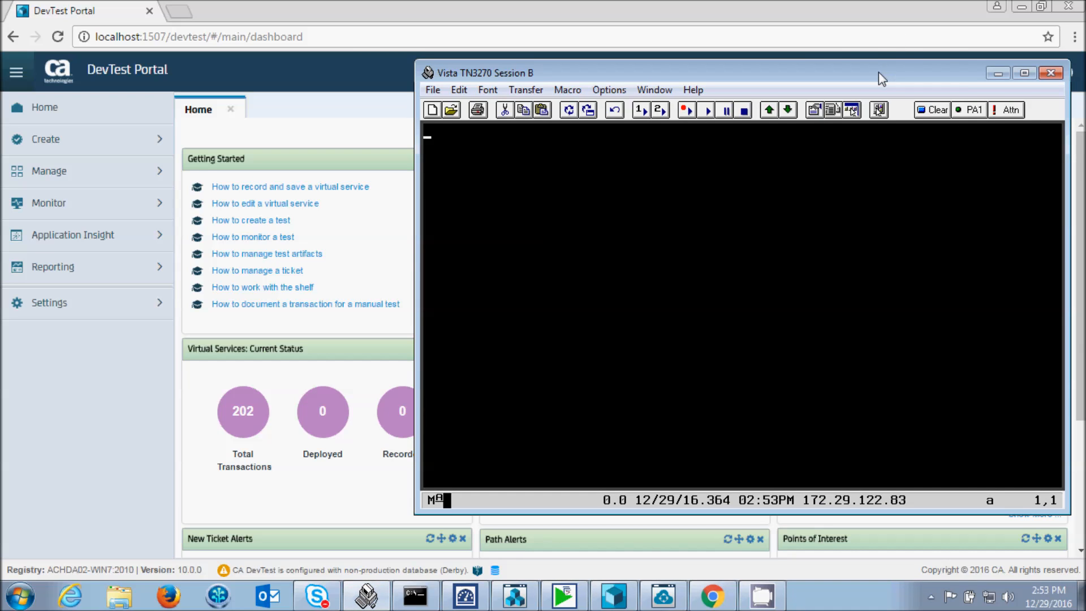
left_click_drag(878, 72, 876, 86)
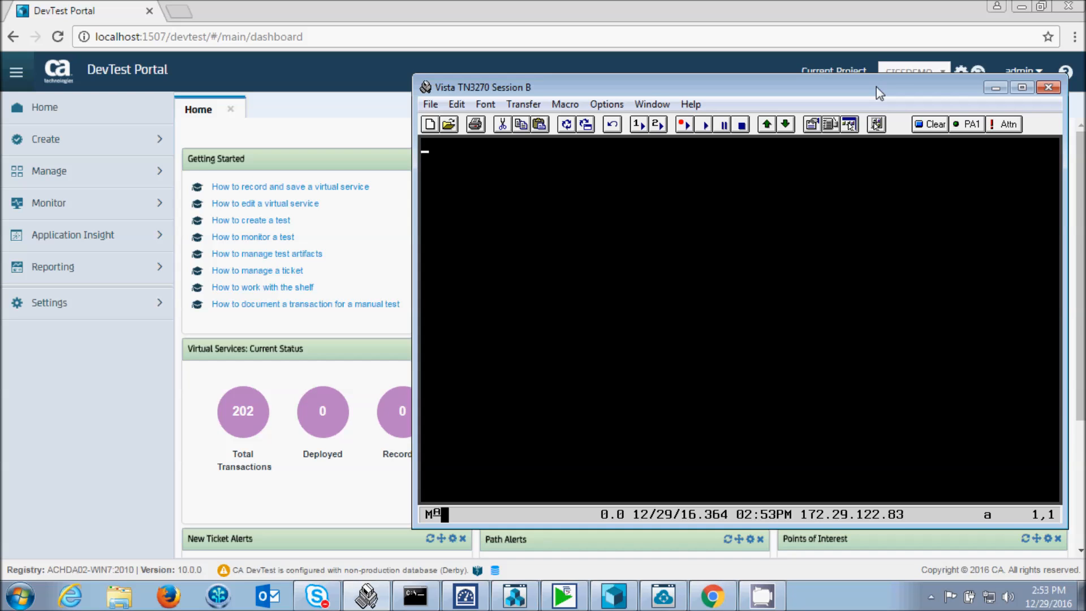
type("dem3")
key("Return")
key("F12")
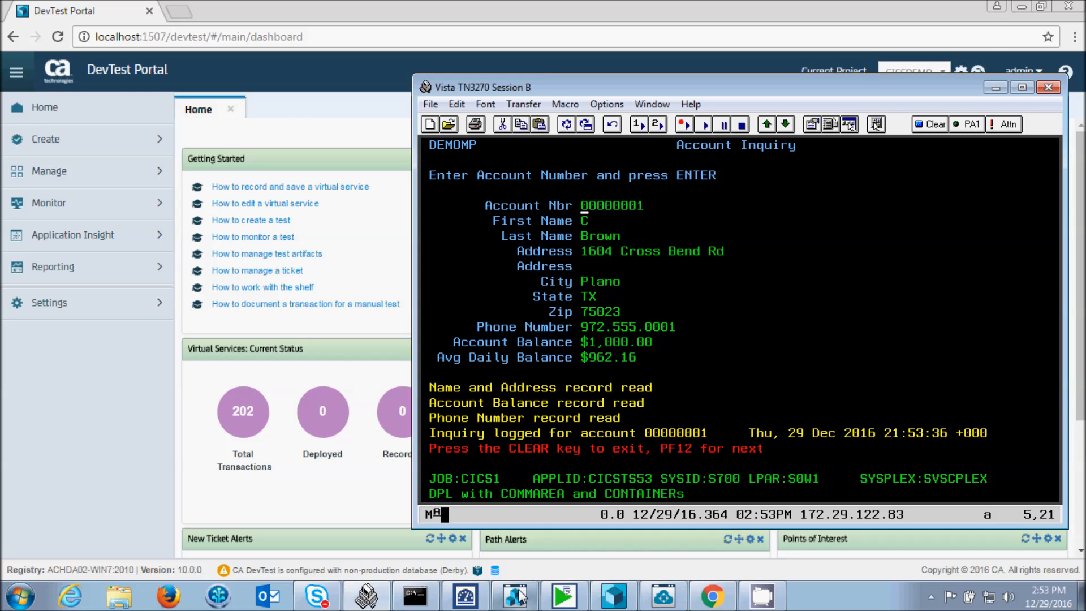
- Switch to the Command Prompt, clear its output and run the r command in C:\CTG, finishing back at the DevTest Portal
left_click(416, 595)
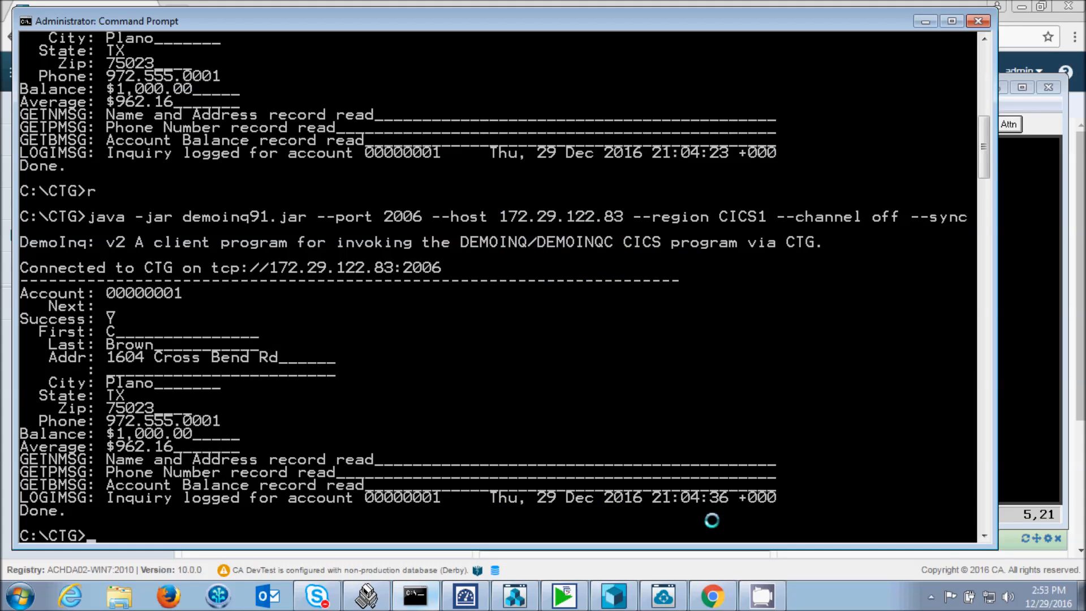
type("cls")
key("Return")
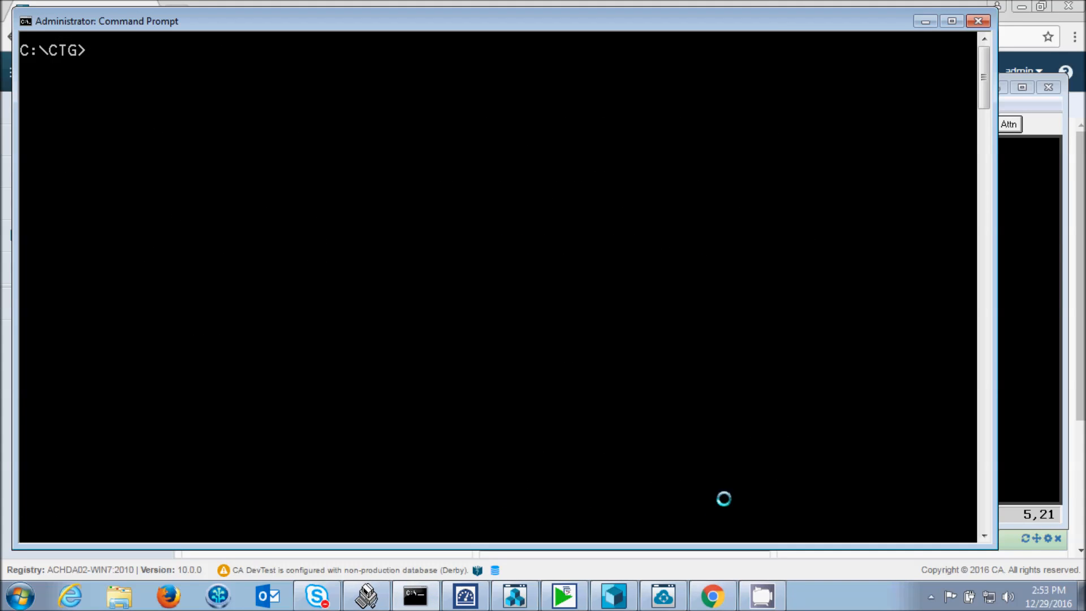
type("r")
key("Return")
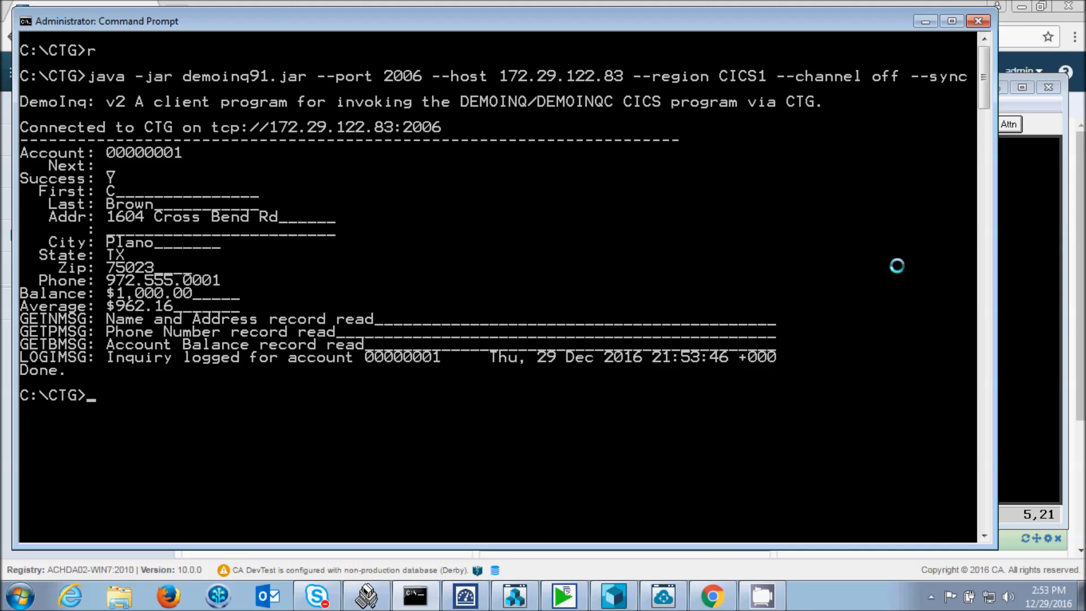
left_click(925, 21)
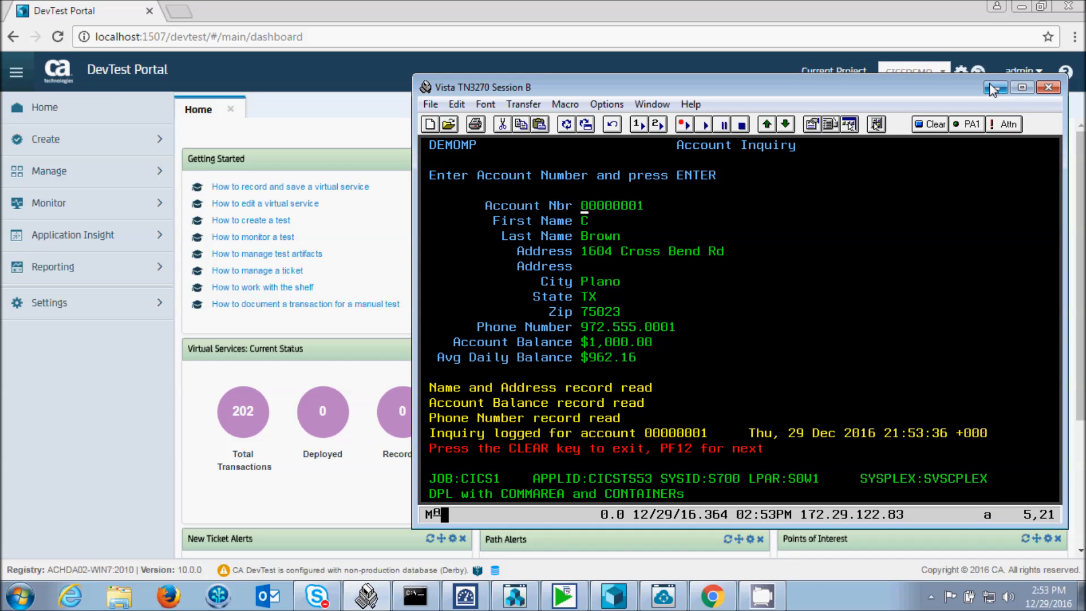
left_click(992, 87)
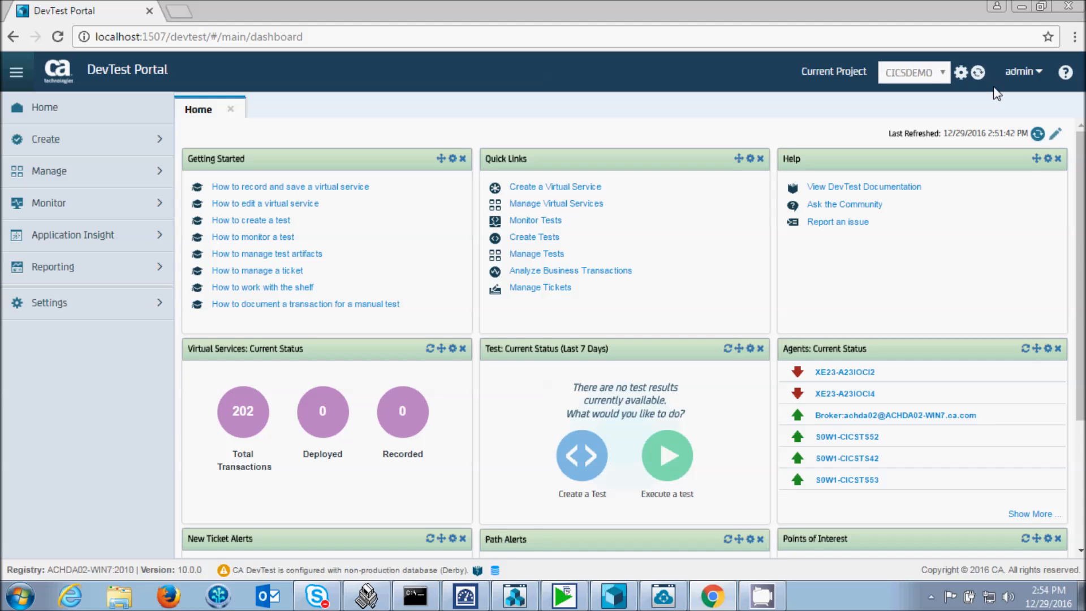
- Open the portal's agent settings and check the status of the agents in the Mainframe group
left_click(96, 304)
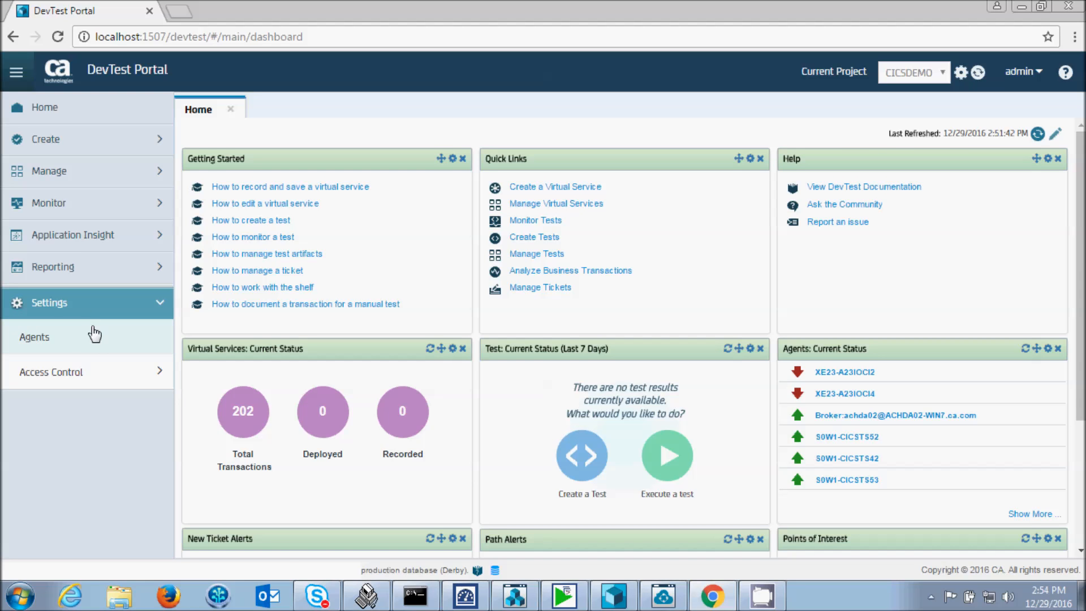
left_click(73, 342)
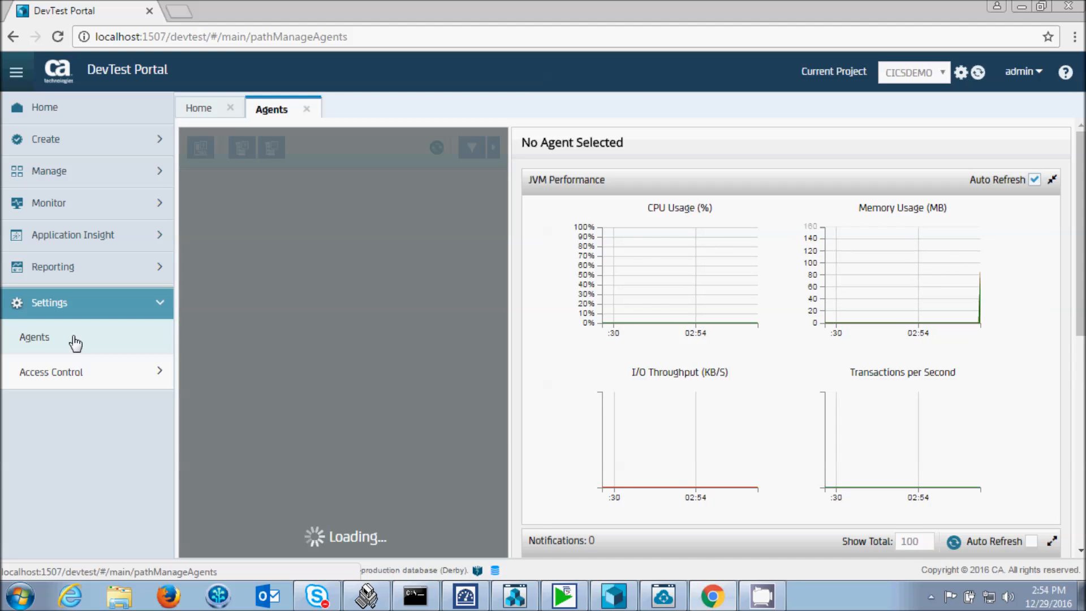
left_click(930, 596)
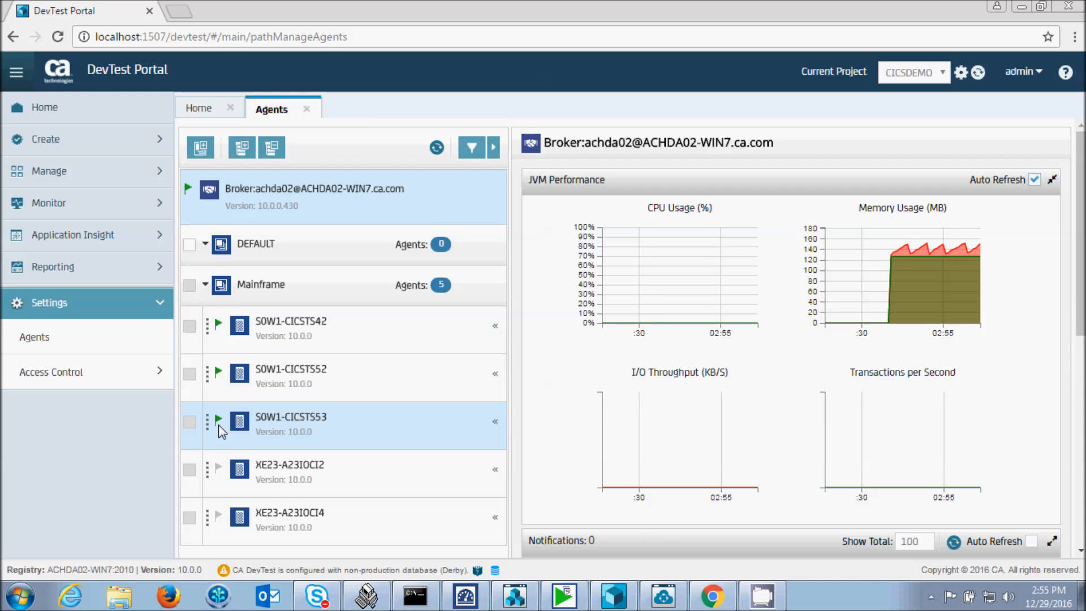
left_click(161, 306)
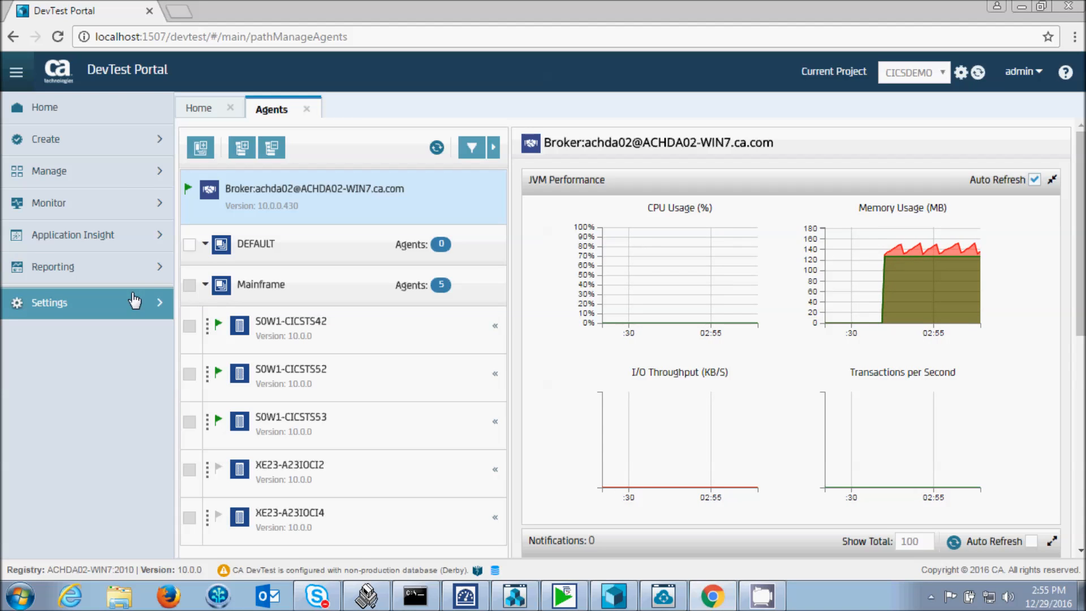
- Open the CICS copybook bundle of the CICSDEMO project and view the DEMOGETB.txt copybook
left_click(125, 180)
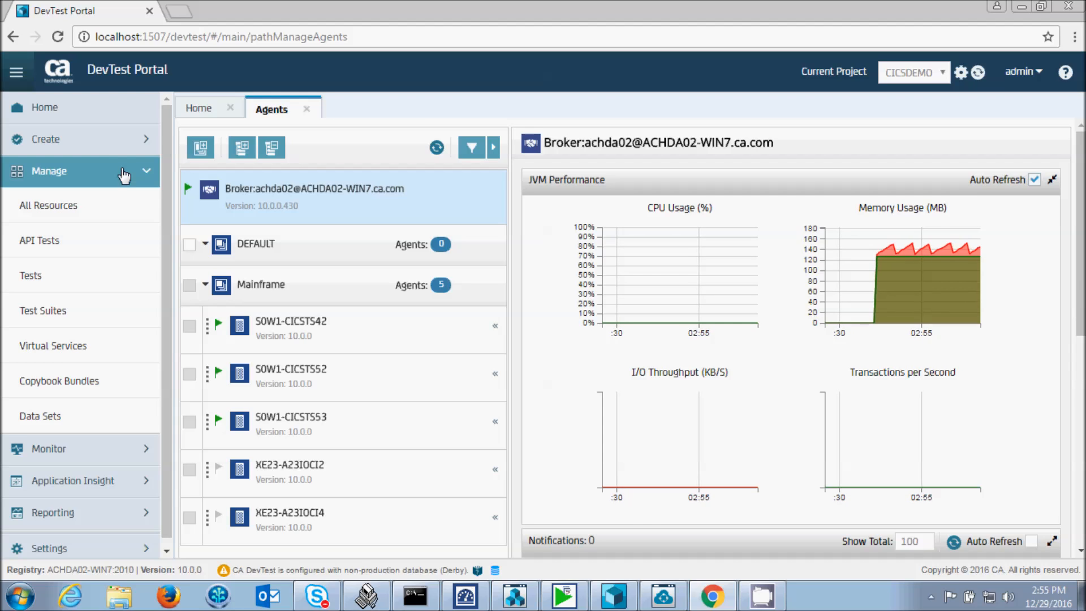
left_click(78, 383)
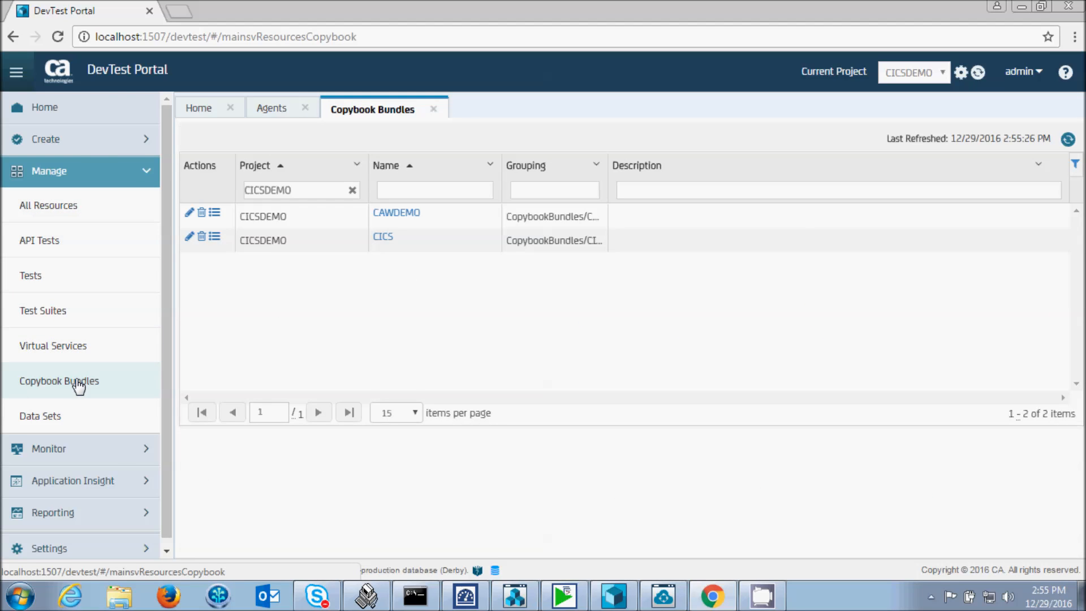
left_click(384, 237)
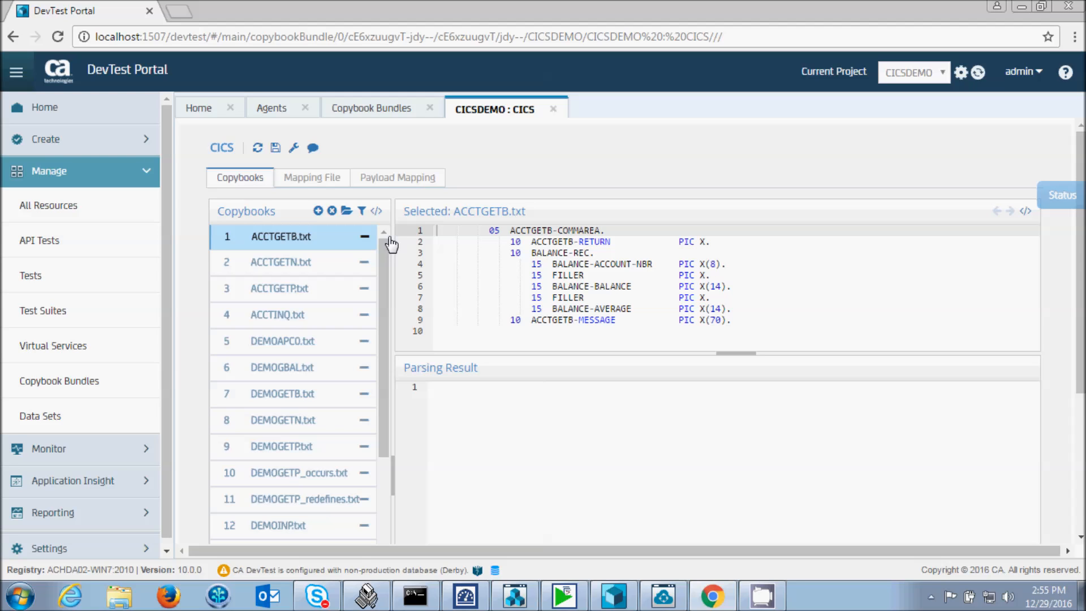
scroll(388, 294, "down", 2)
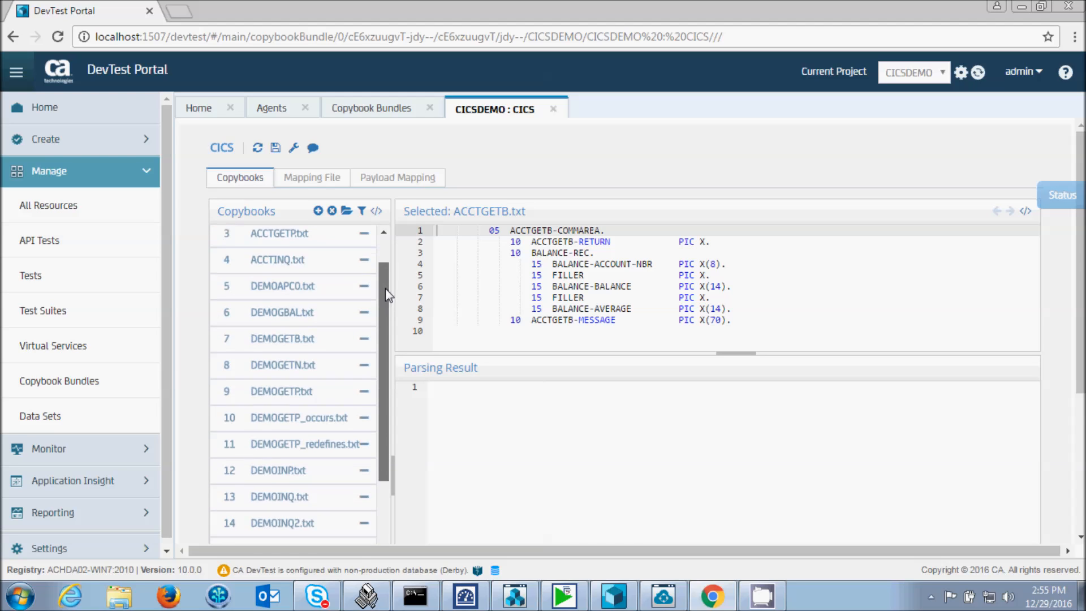
left_click_drag(387, 294, 388, 315)
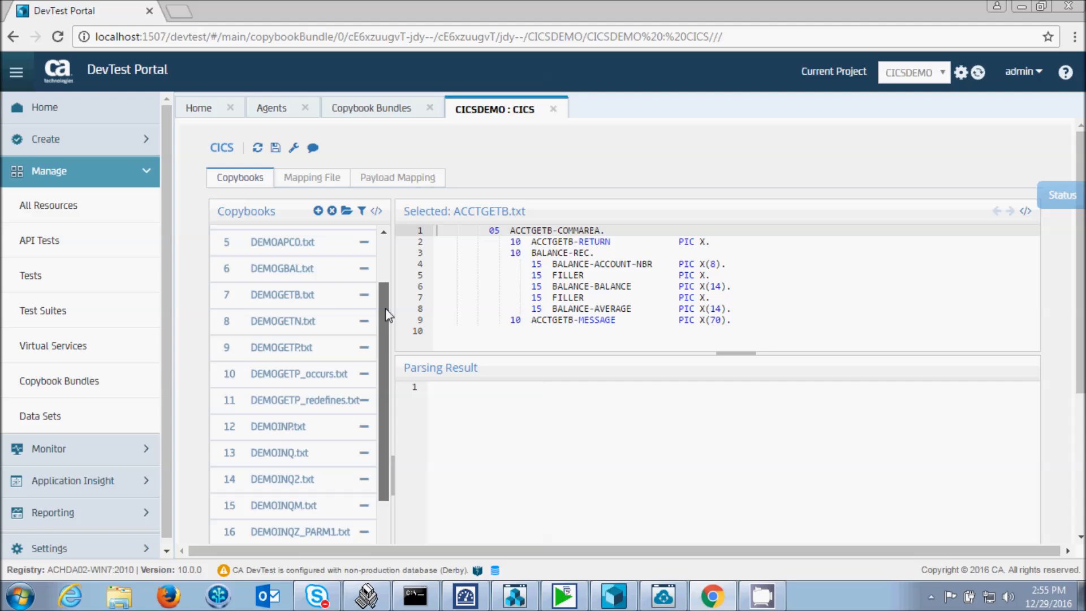
left_click(296, 295)
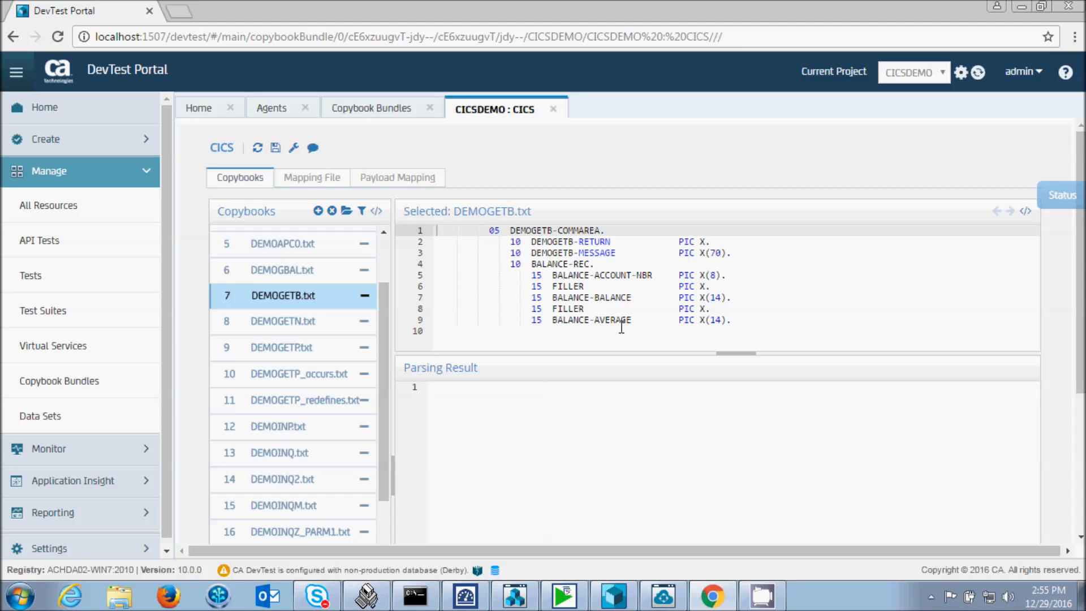
- Examine the DEMOGETB request entry in the bundle's mapping file, including its full payload XML
left_click(310, 179)
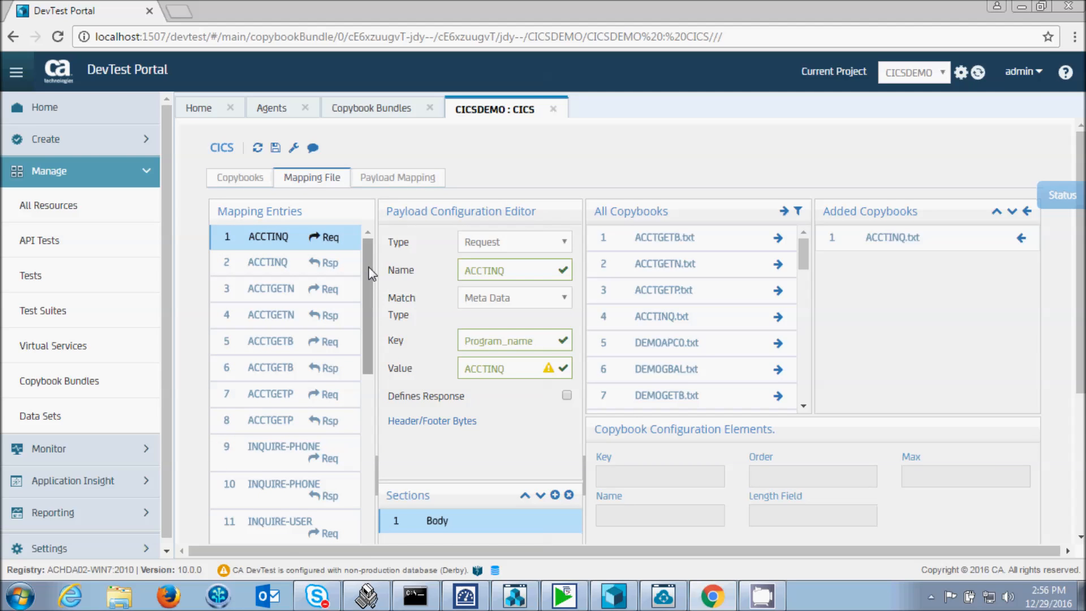
left_click_drag(372, 274, 365, 505)
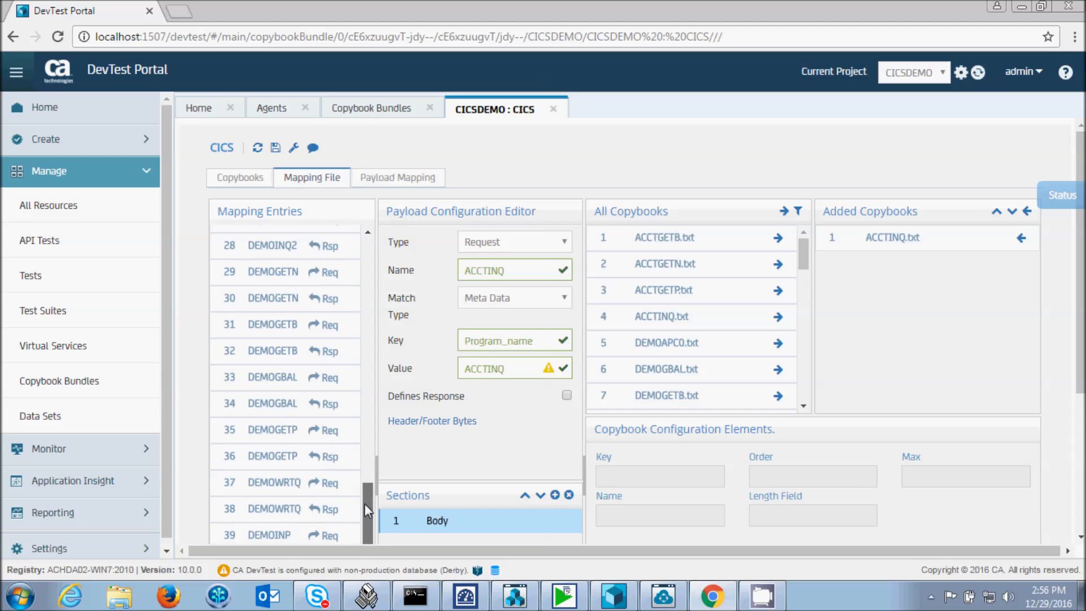
left_click(271, 324)
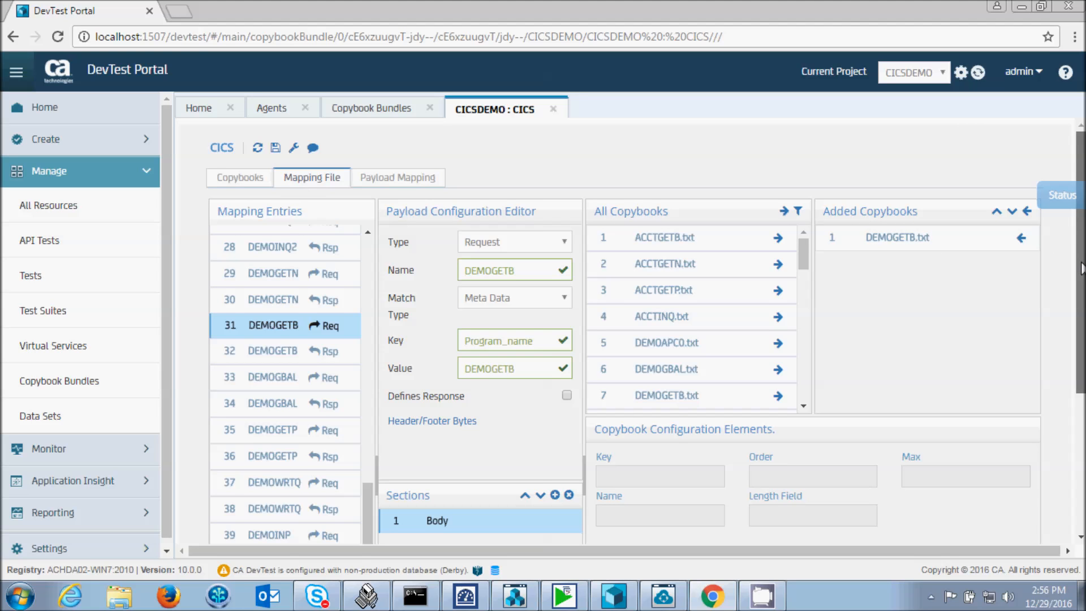
scroll(1081, 268, "down", 3)
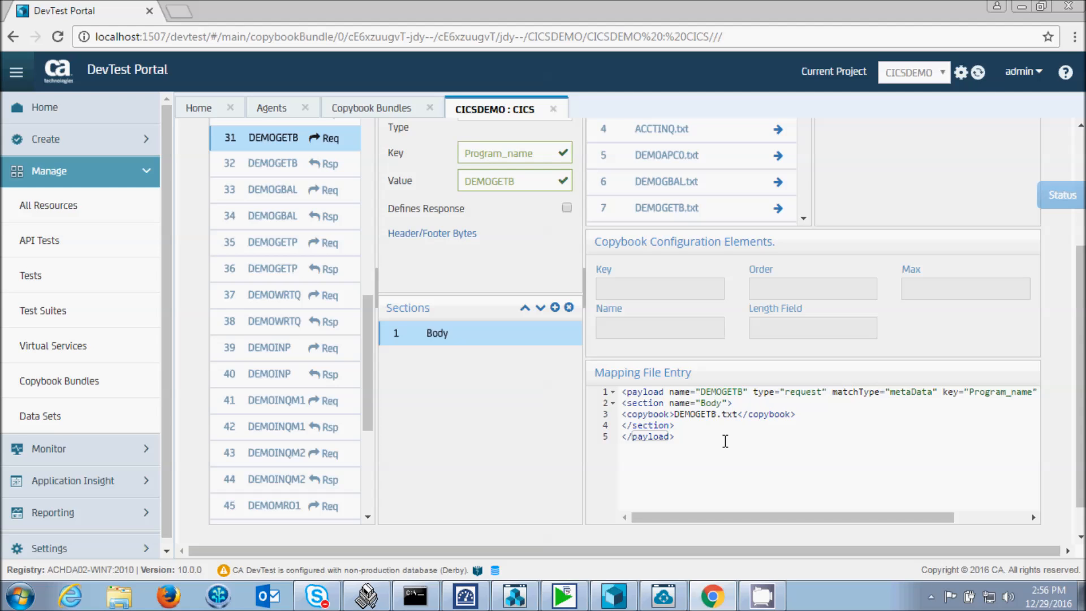
left_click_drag(792, 517, 885, 523)
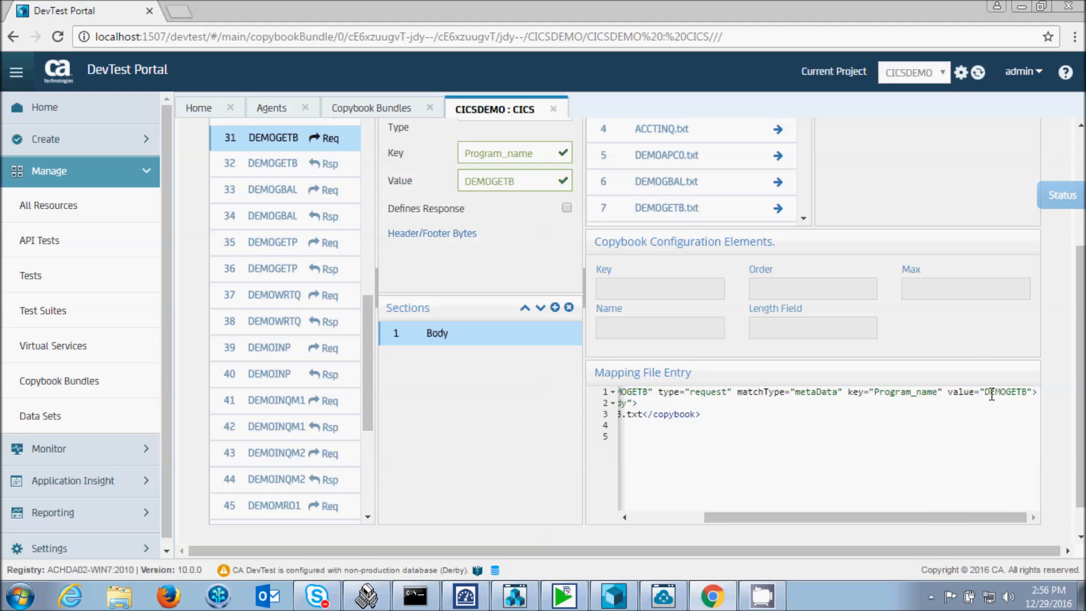
left_click_drag(927, 516, 855, 518)
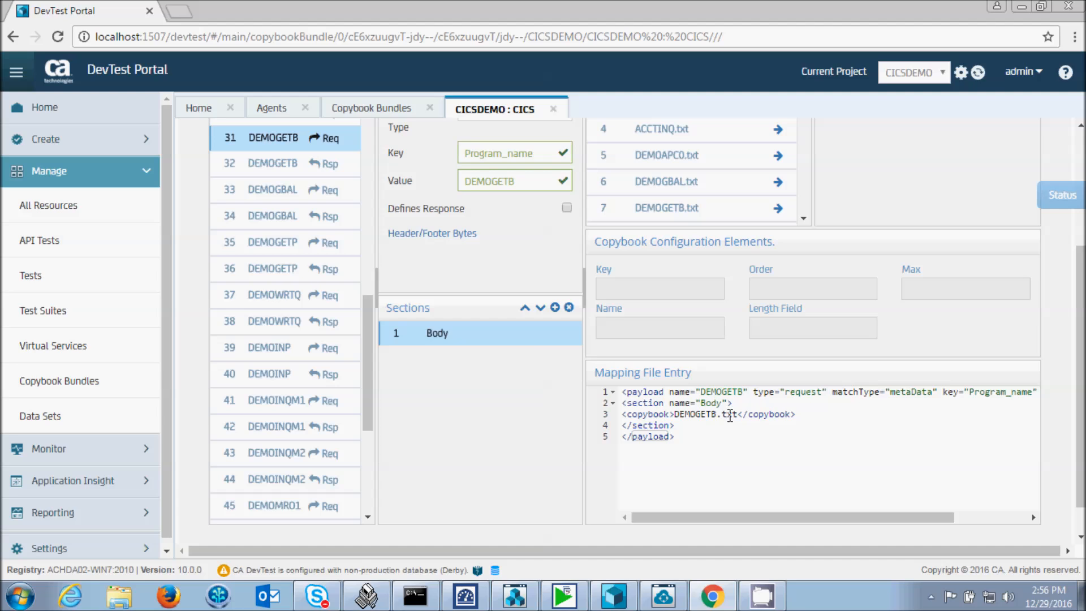
- Close the CICSDEMO : CICS, Copybook Bundles and Agents pages to return to the dashboard
left_click(555, 109)
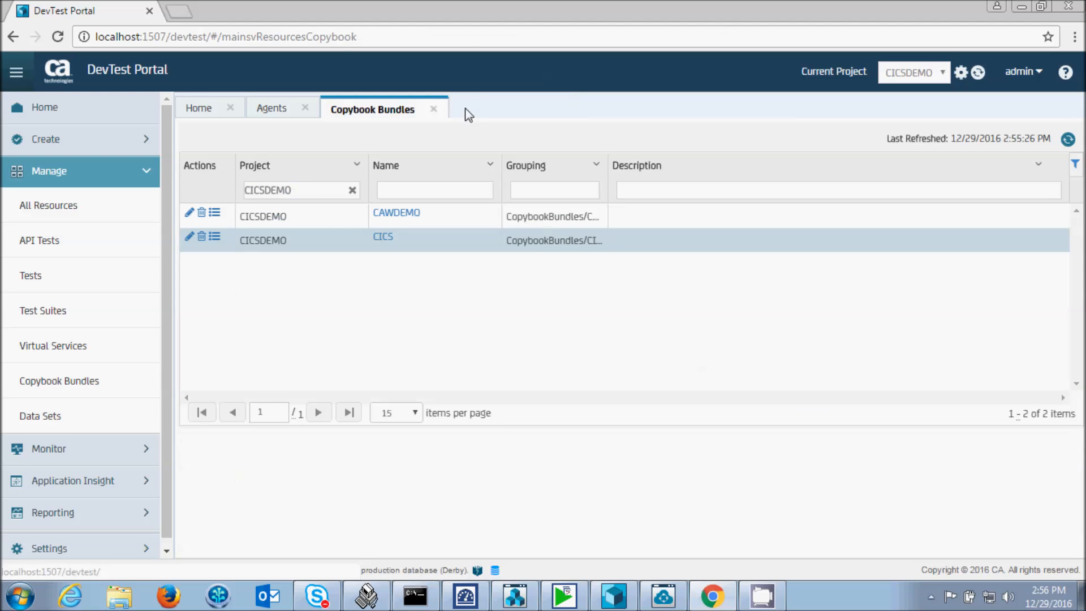
left_click(434, 110)
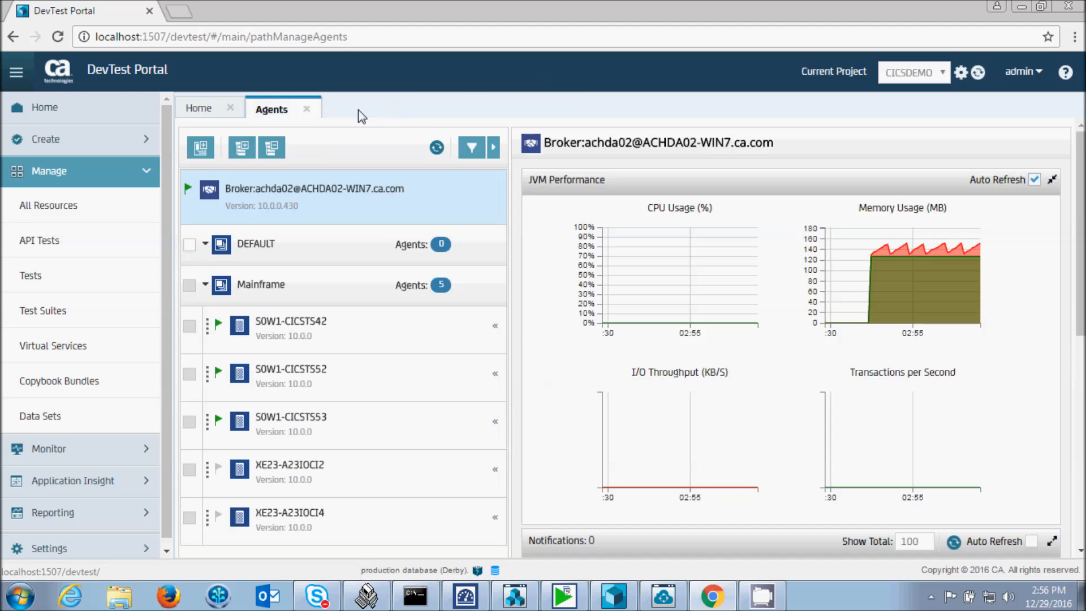
left_click(307, 110)
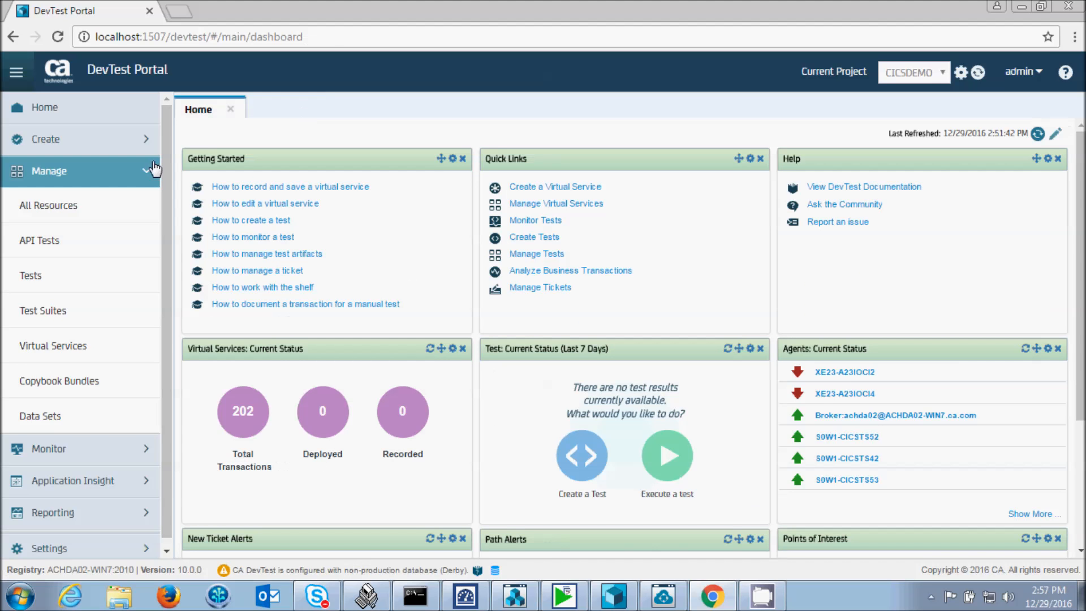
left_click(145, 179)
- Create a recording-based virtual service named DEMOGETB with the description "CICS program DEMOGETB" and the CICS transport protocol
left_click(156, 142)
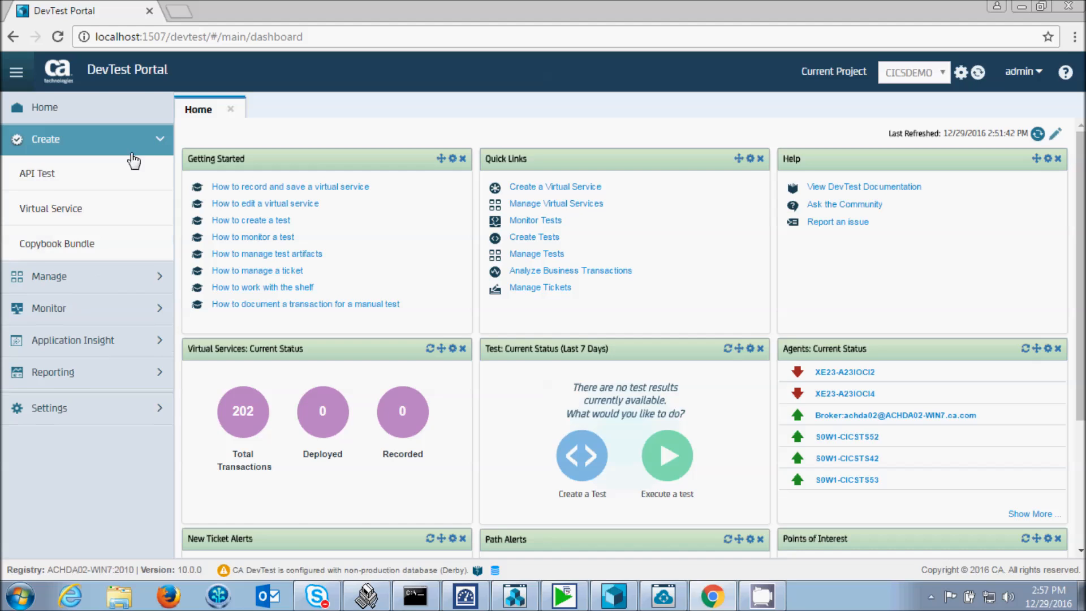
left_click(69, 210)
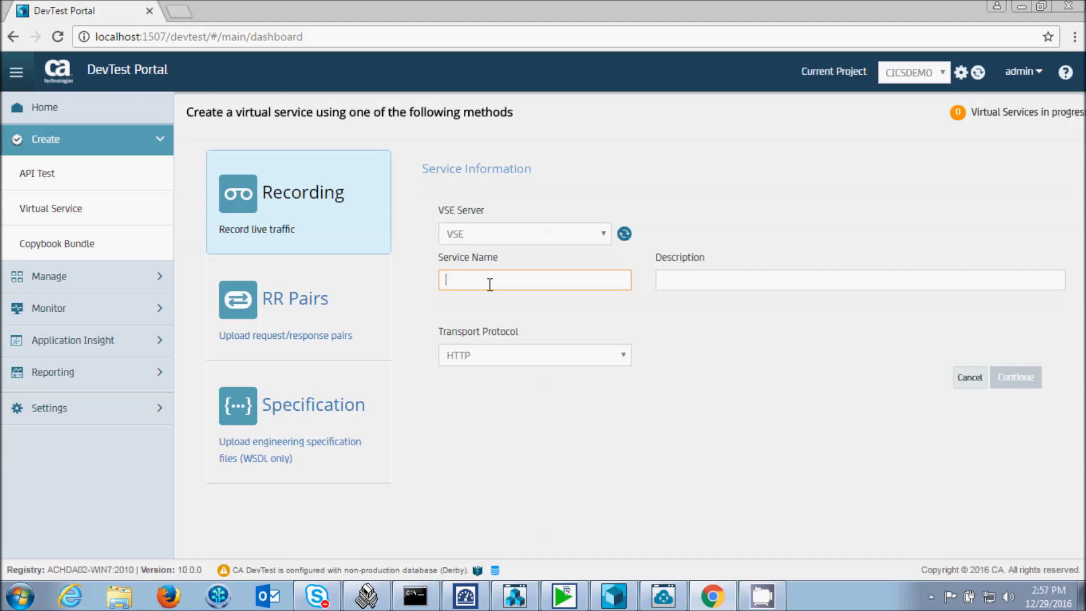
type("DEMOGETB")
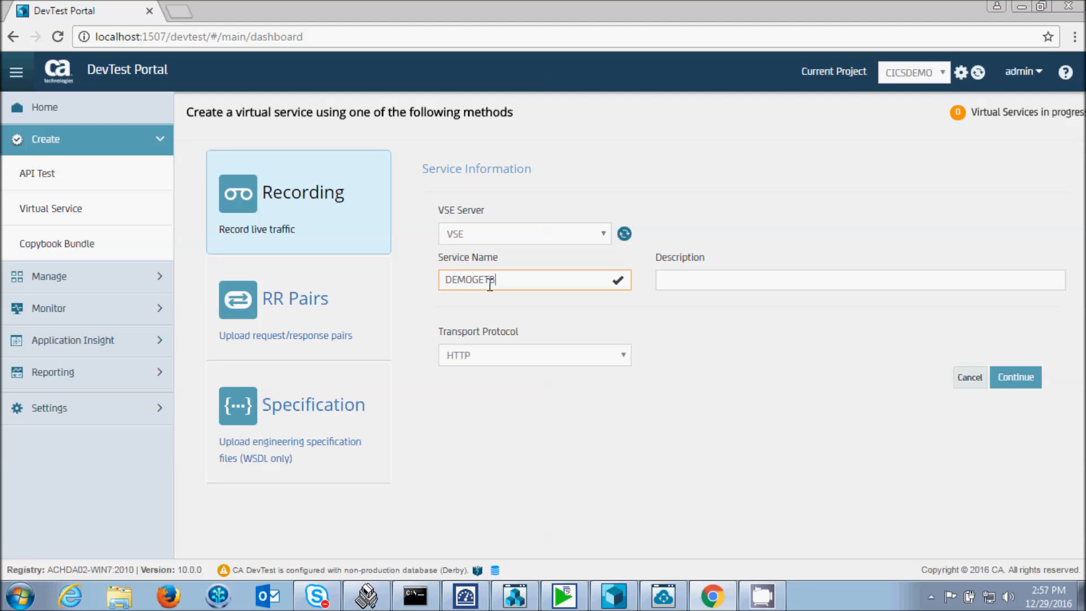
key("Tab")
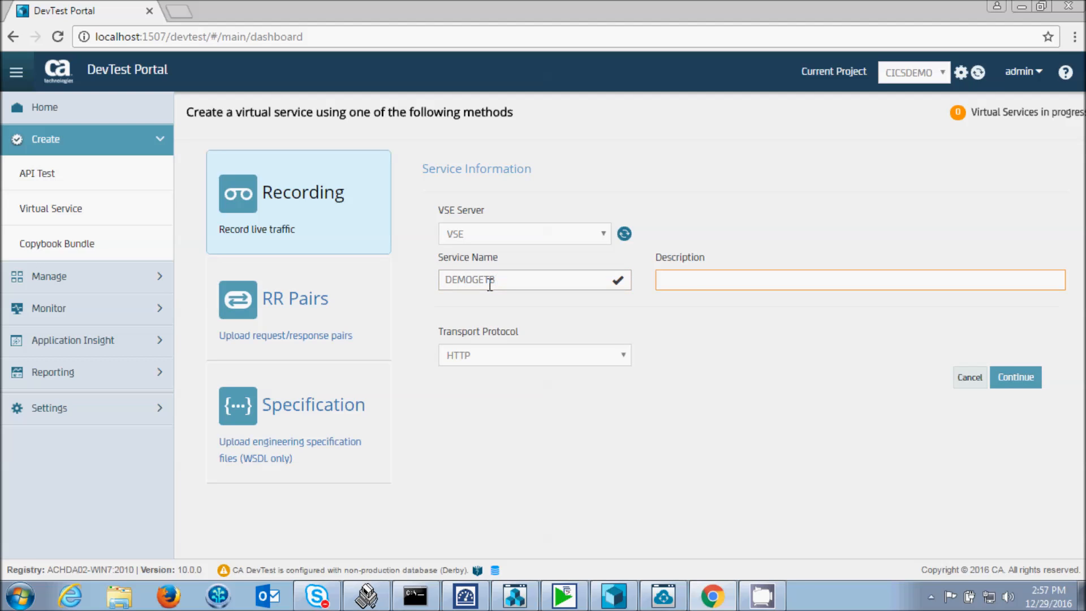
type("CICS program DEMOGETB")
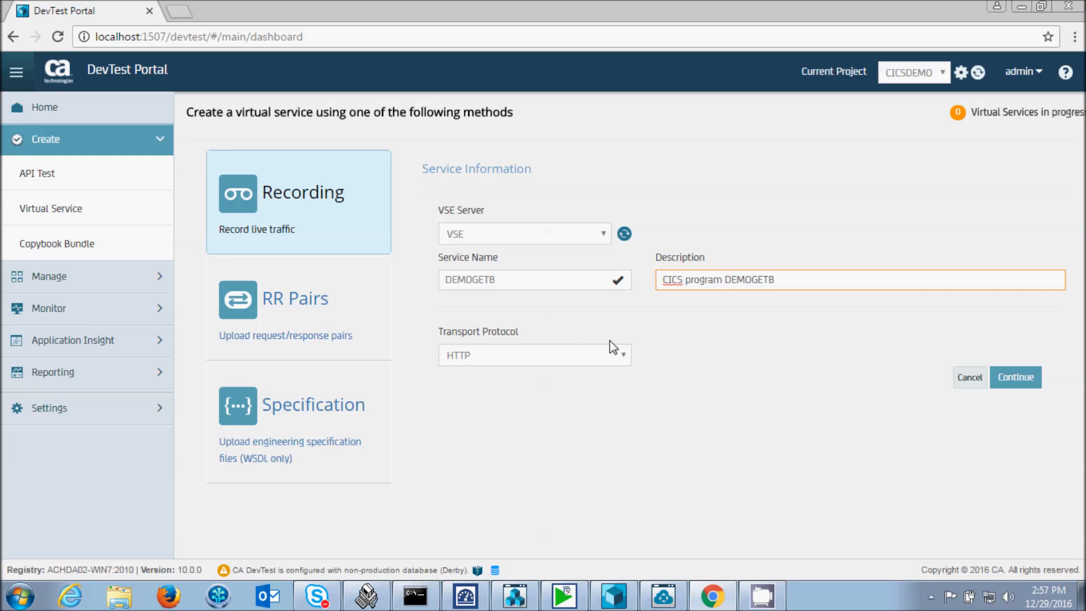
left_click(625, 355)
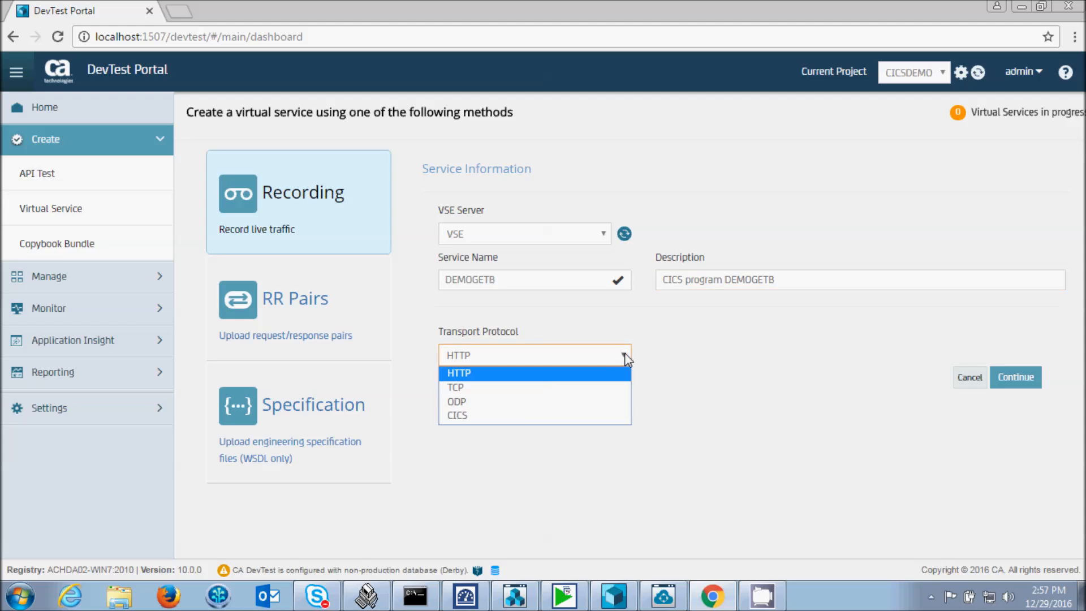
left_click(520, 415)
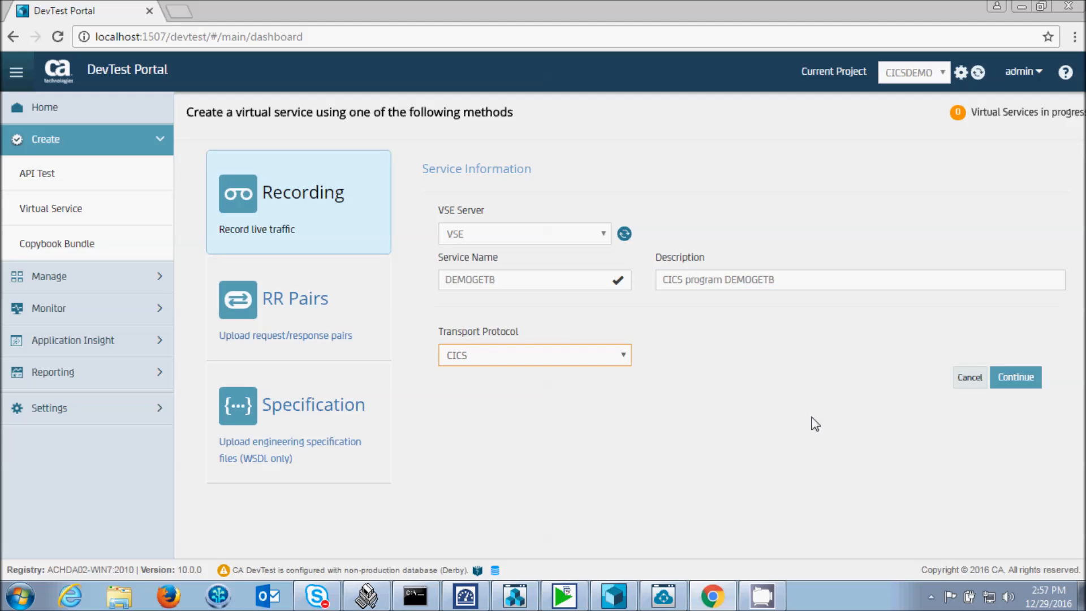
left_click(1016, 380)
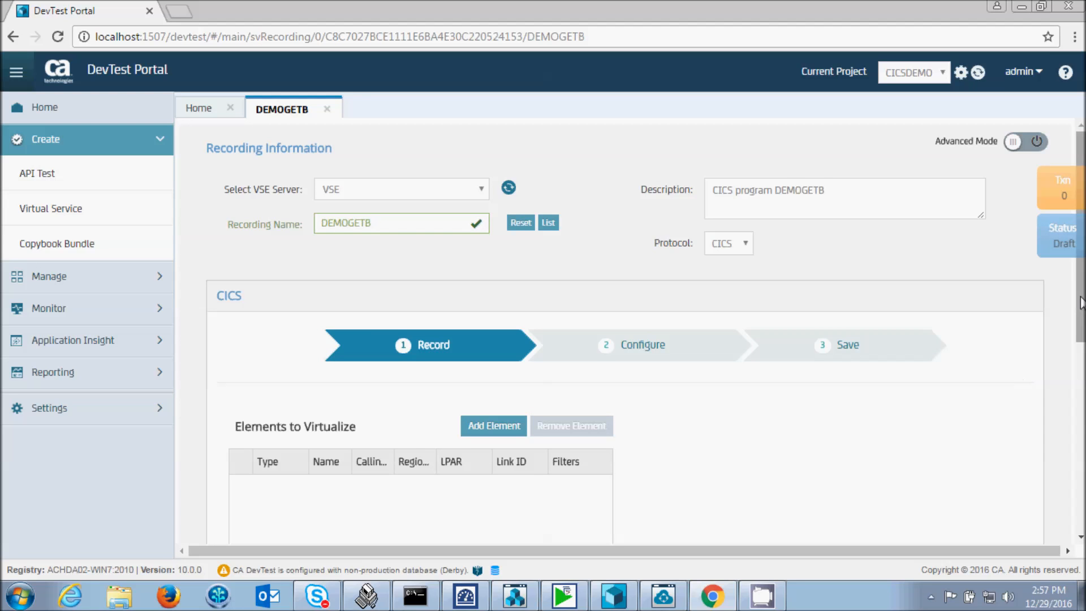
- List up to 100 defined elements per region whose names start with the prefix DEMO
scroll(1081, 318, "down", 1)
scroll(1081, 319, "down", 4)
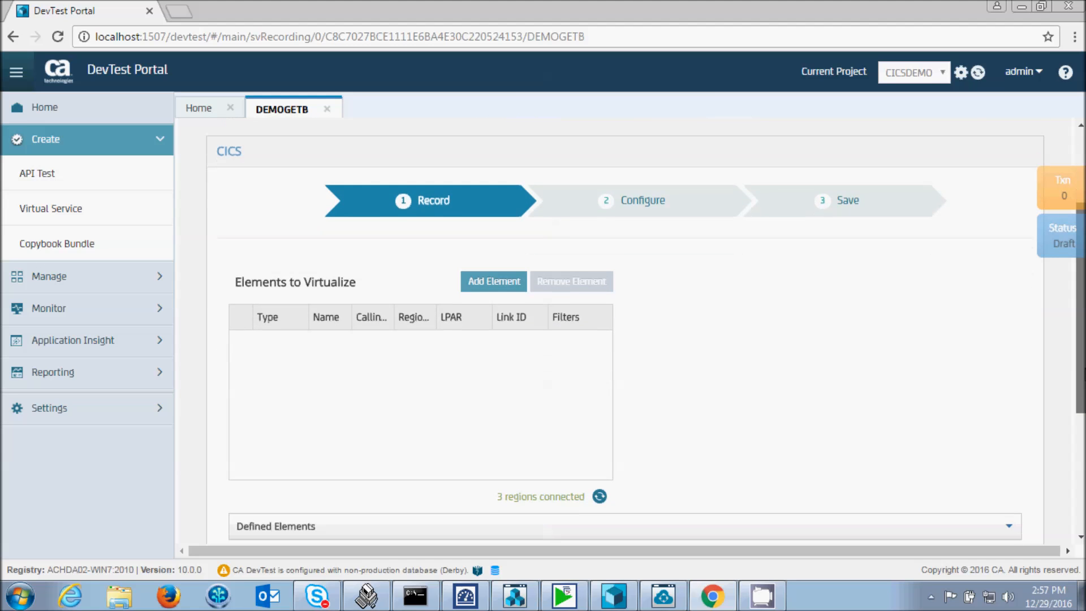
scroll(1081, 318, "down", 3)
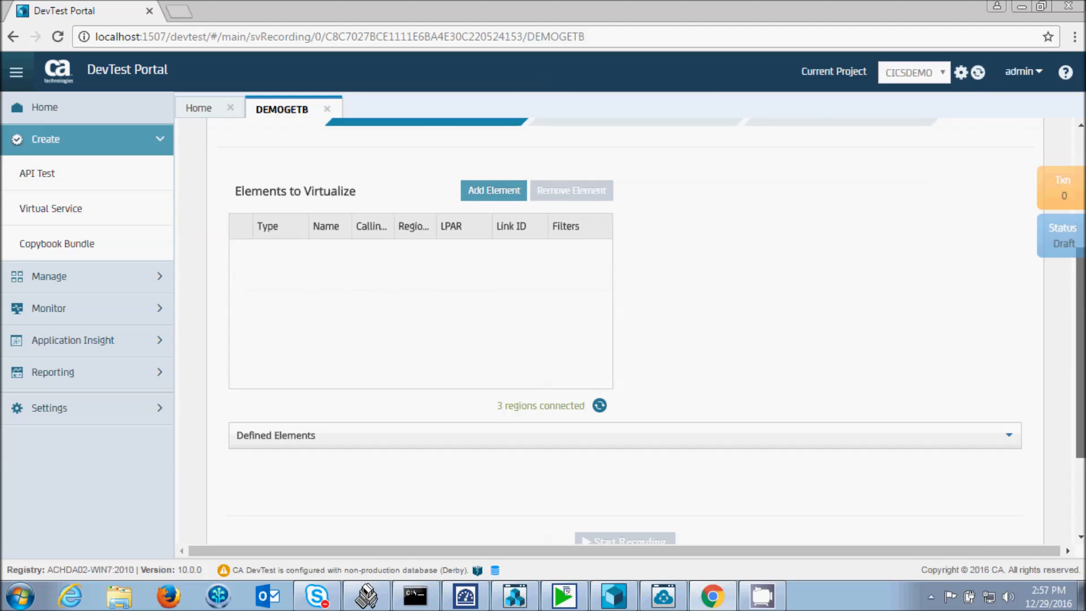
scroll(1081, 319, "down", 2)
left_click(1010, 366)
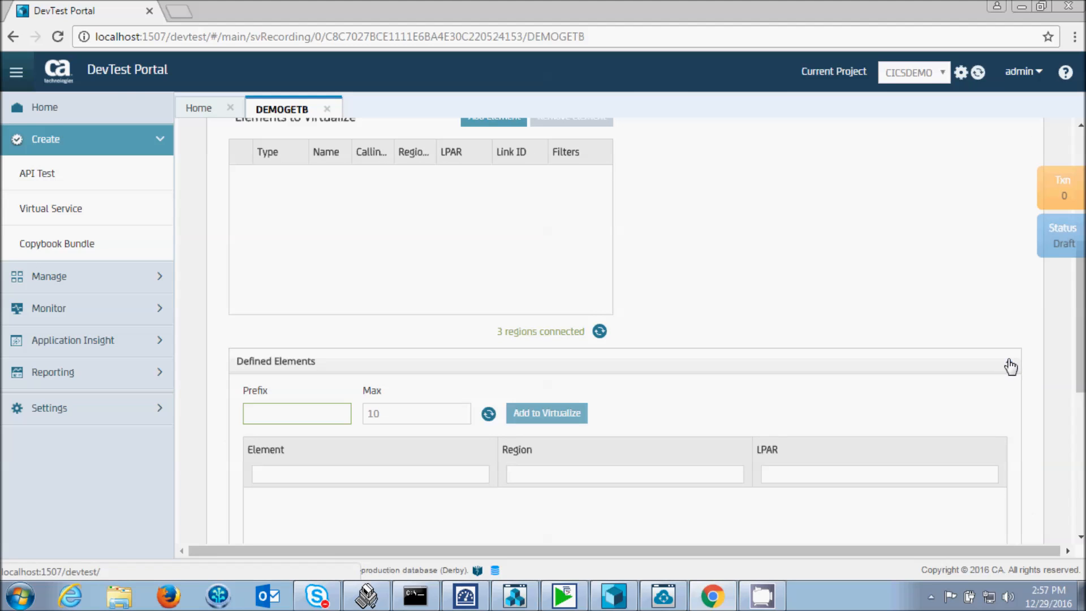
left_click_drag(1080, 356, 1080, 447)
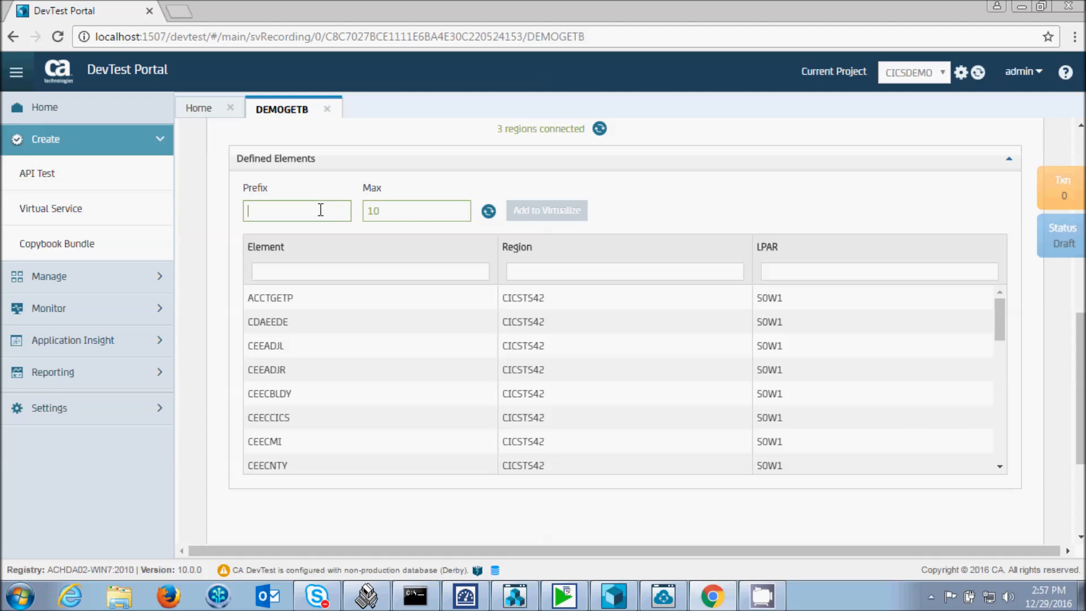
type("DEMO")
left_click(389, 212)
type("0")
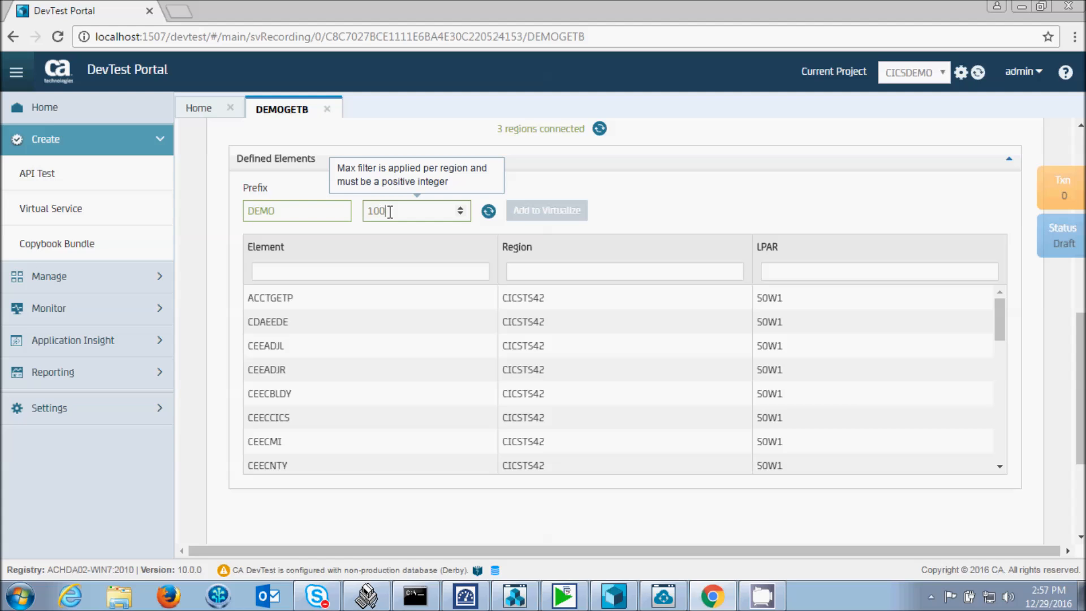
left_click(490, 211)
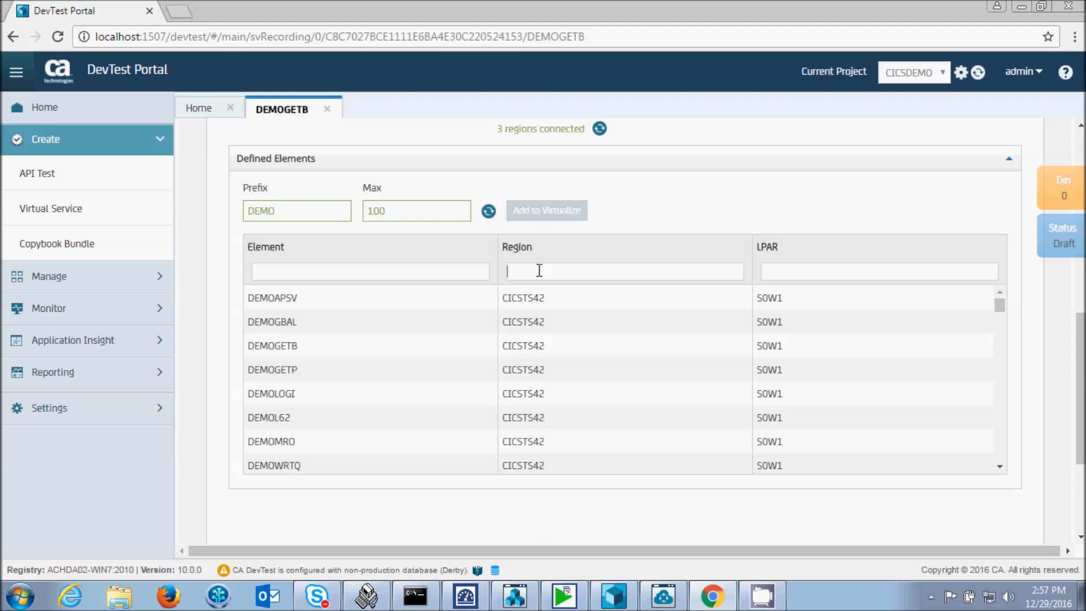
- Filter the defined elements by region cicsts53, look through the list, and collapse the Defined Elements section
type("cicsts53")
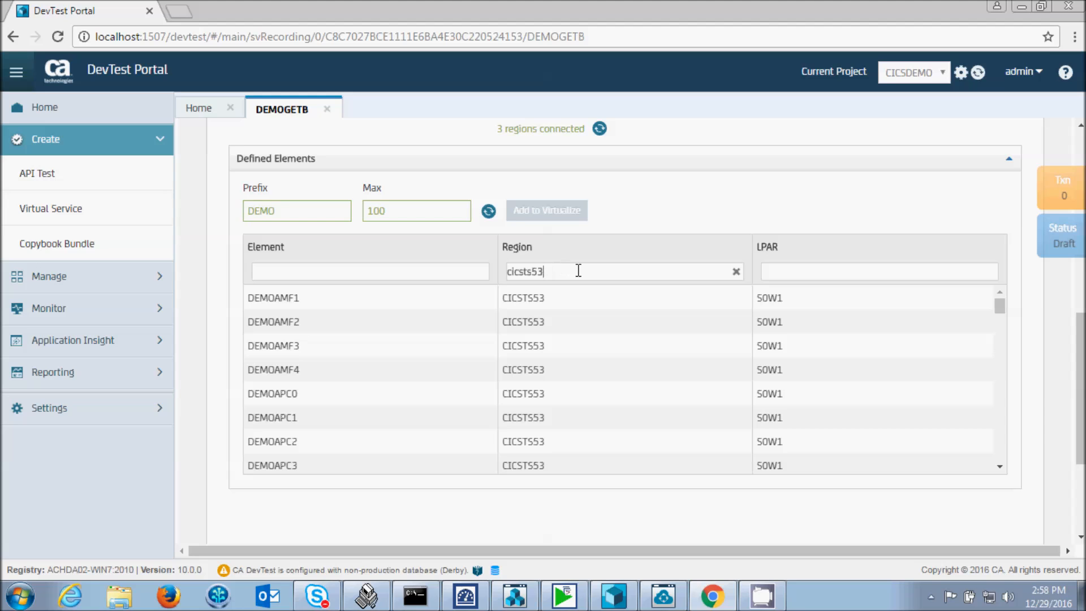
left_click_drag(999, 307, 1025, 422)
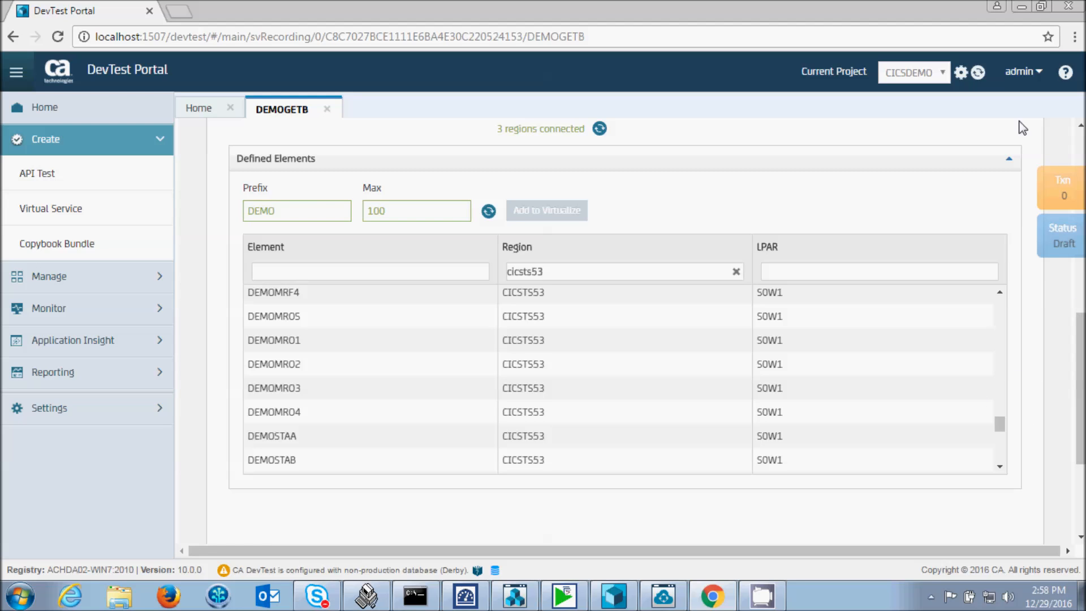
left_click(1009, 161)
- Add a LINK element to virtualize for program DEMOGETB in region CICSTS53
left_click_drag(1077, 321, 1082, 229)
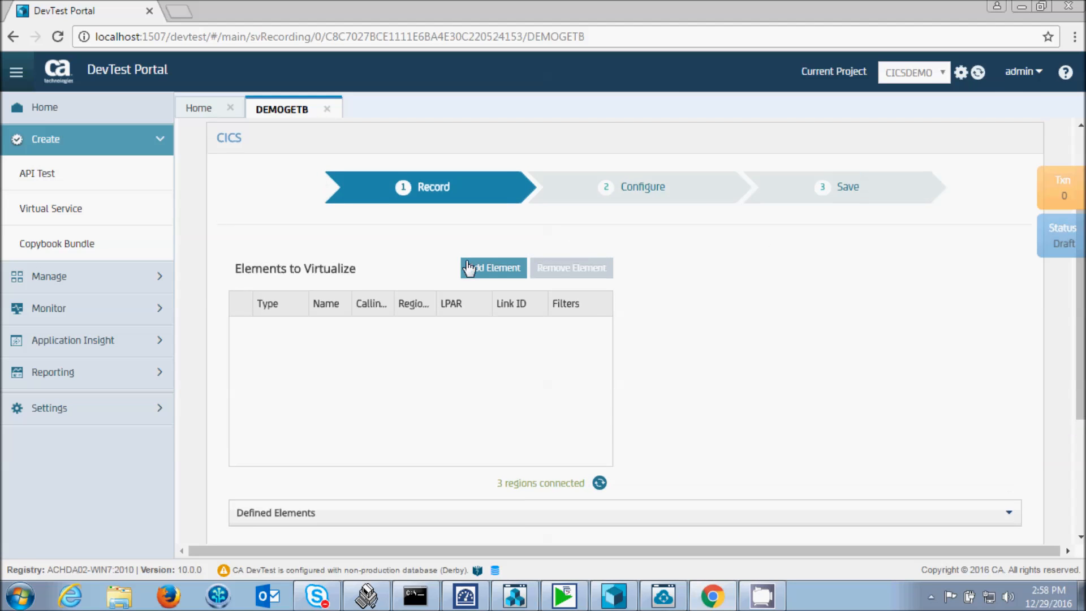
left_click(496, 270)
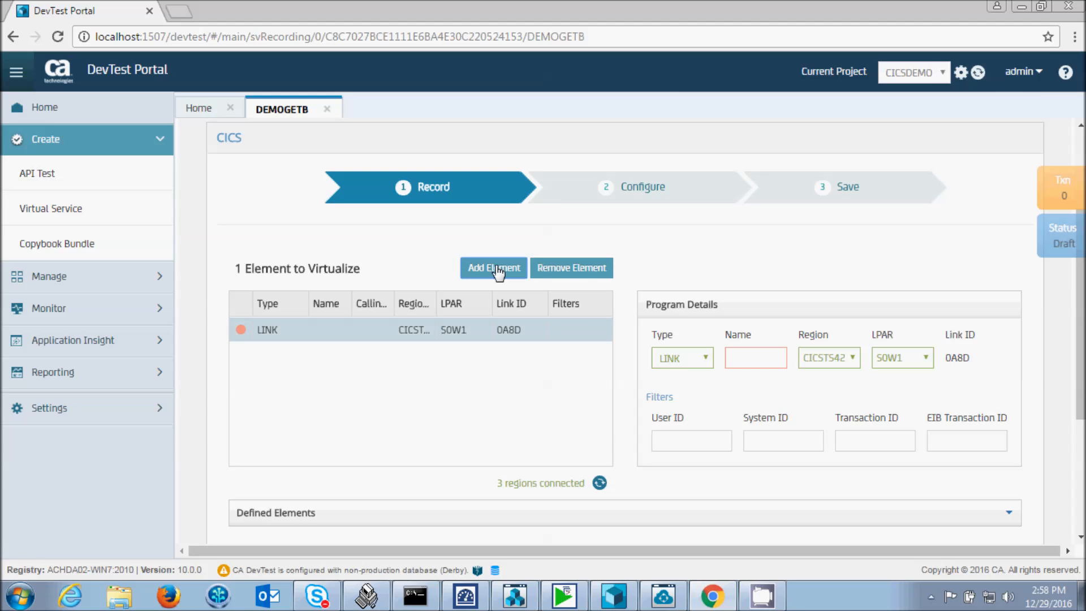
left_click(767, 358)
type("DEMOGETB")
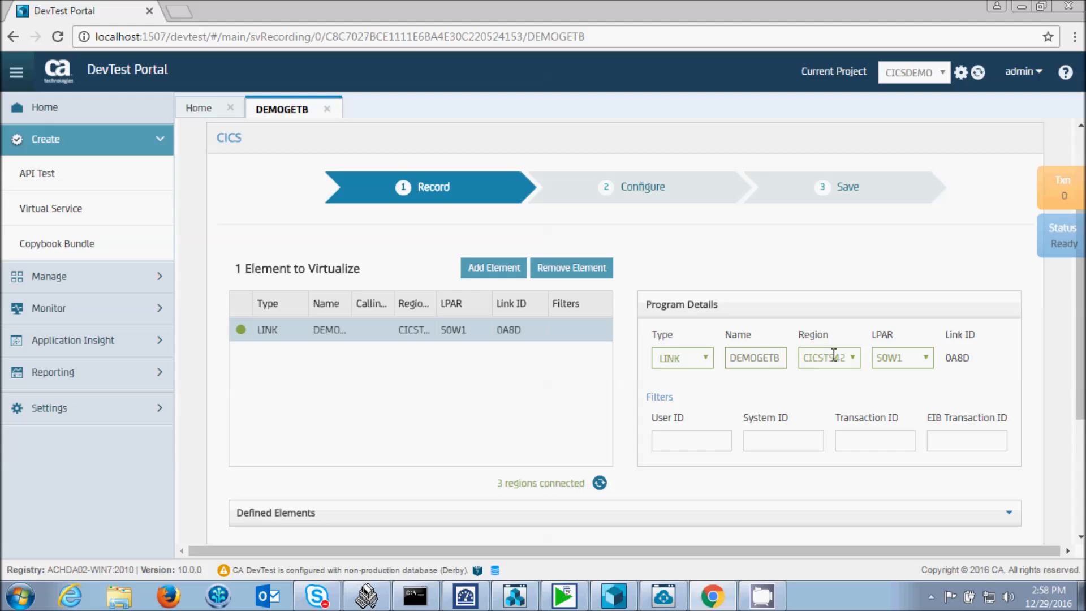
left_click(852, 358)
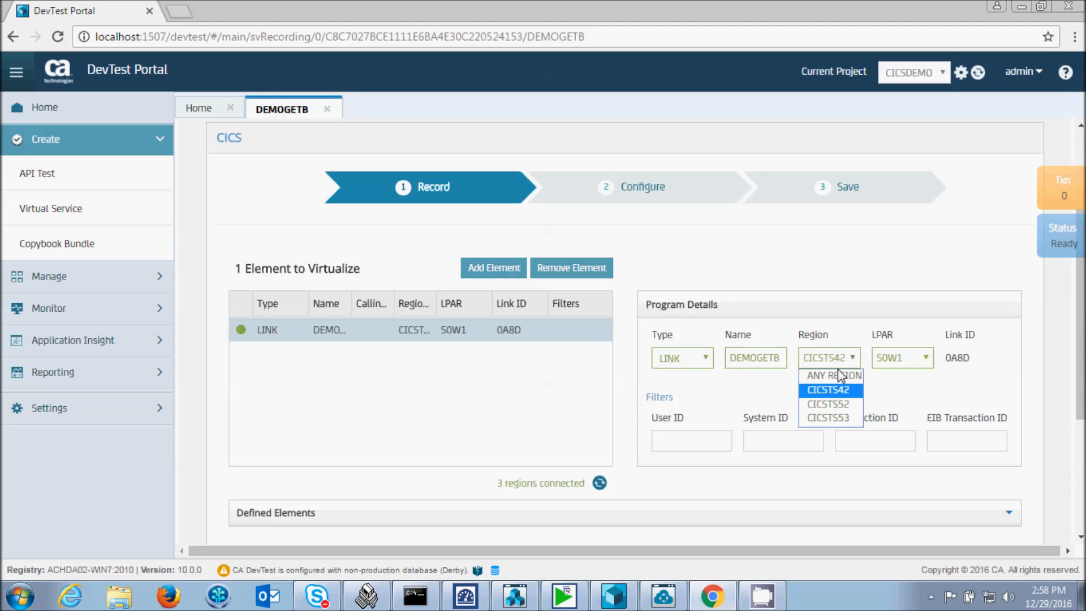
left_click(828, 417)
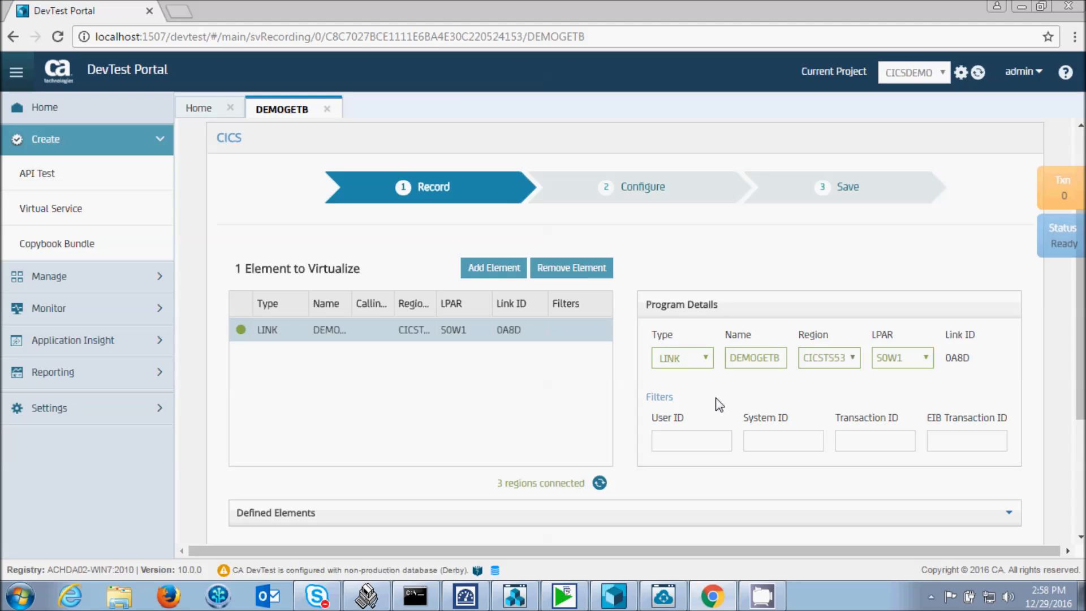
left_click(695, 438)
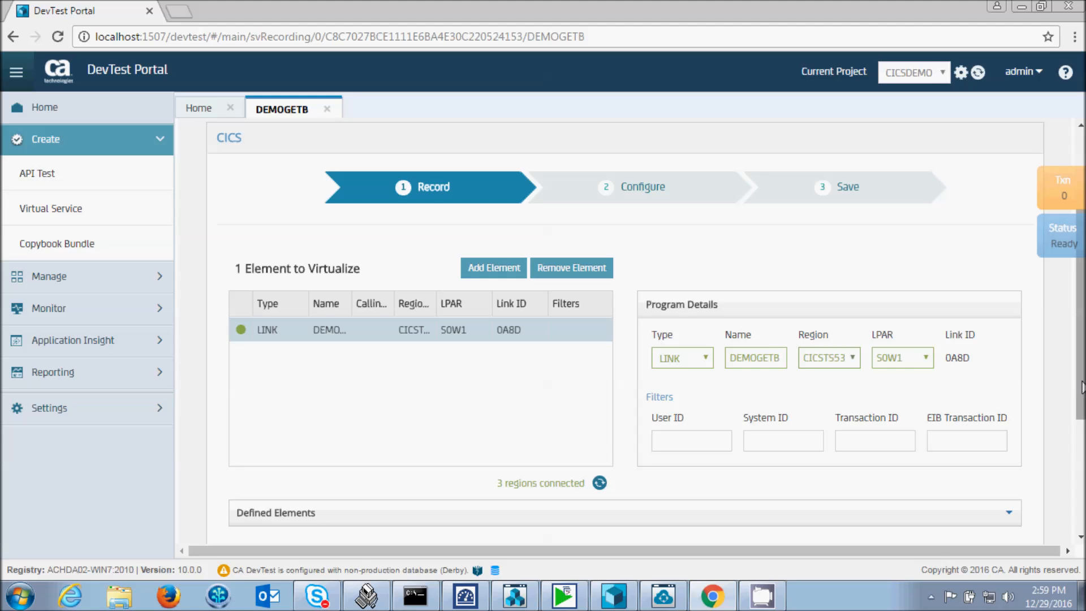
- Record a DEMOGETB transaction by running the client script r from C:\CTG in the Command Prompt, and stop the recording
scroll(1081, 387, "down", 4)
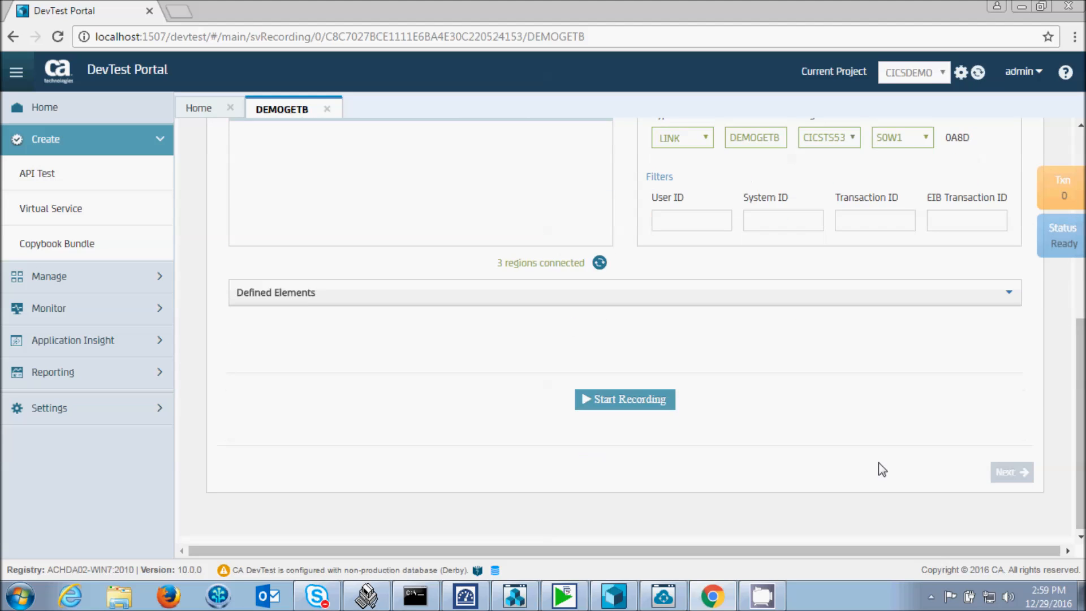
left_click(633, 399)
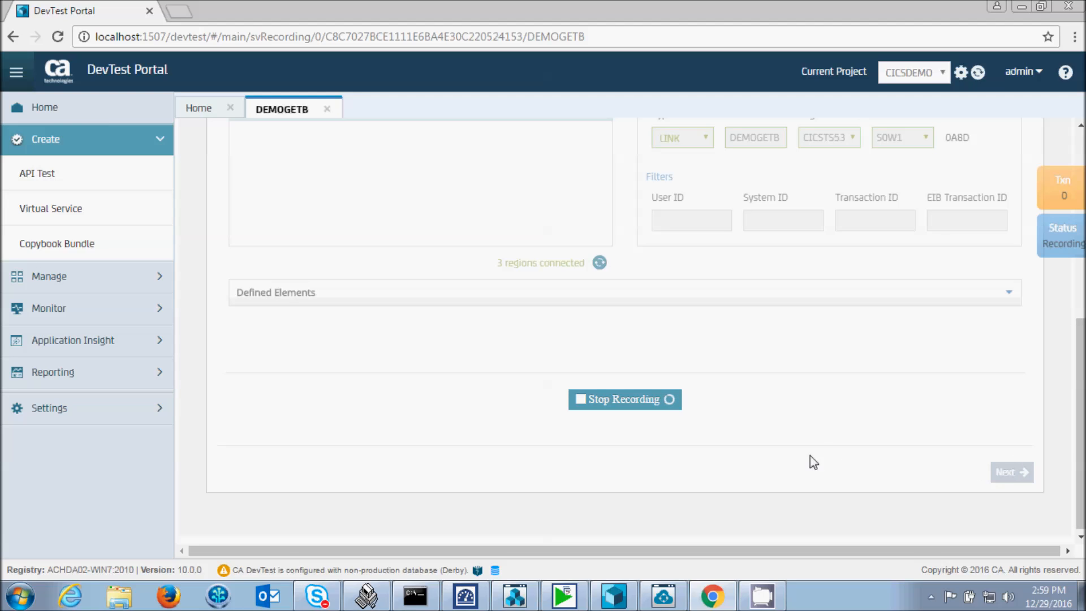
left_click(415, 595)
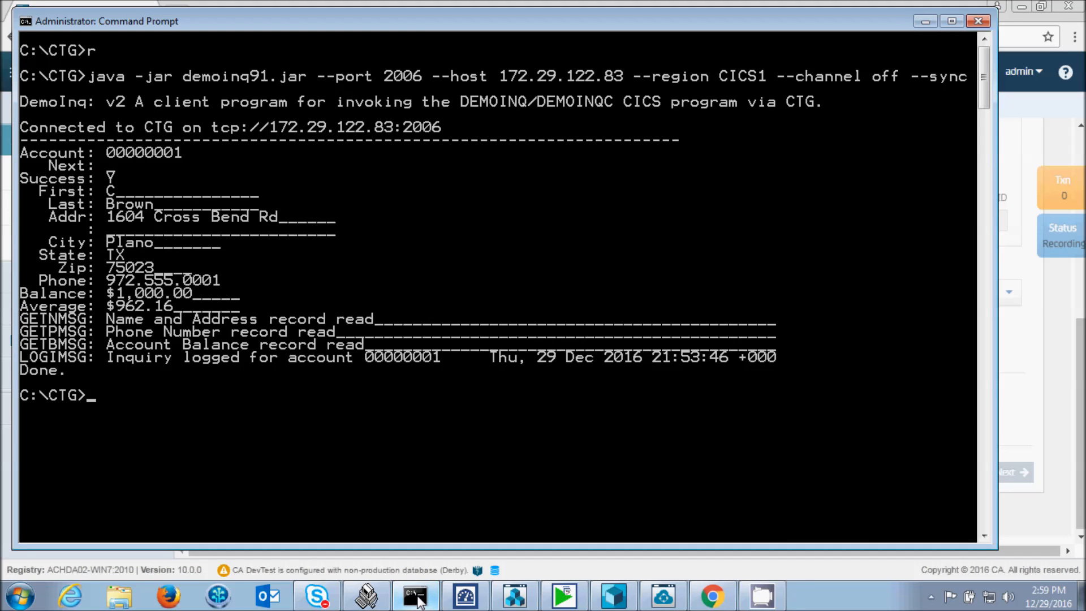
type("r")
key("Return")
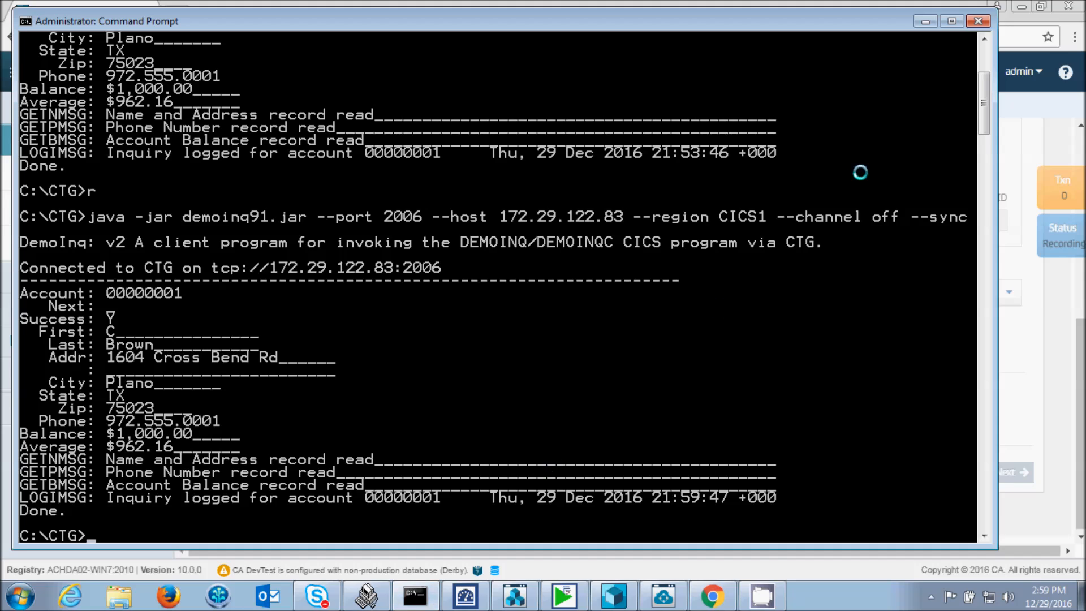
left_click(925, 21)
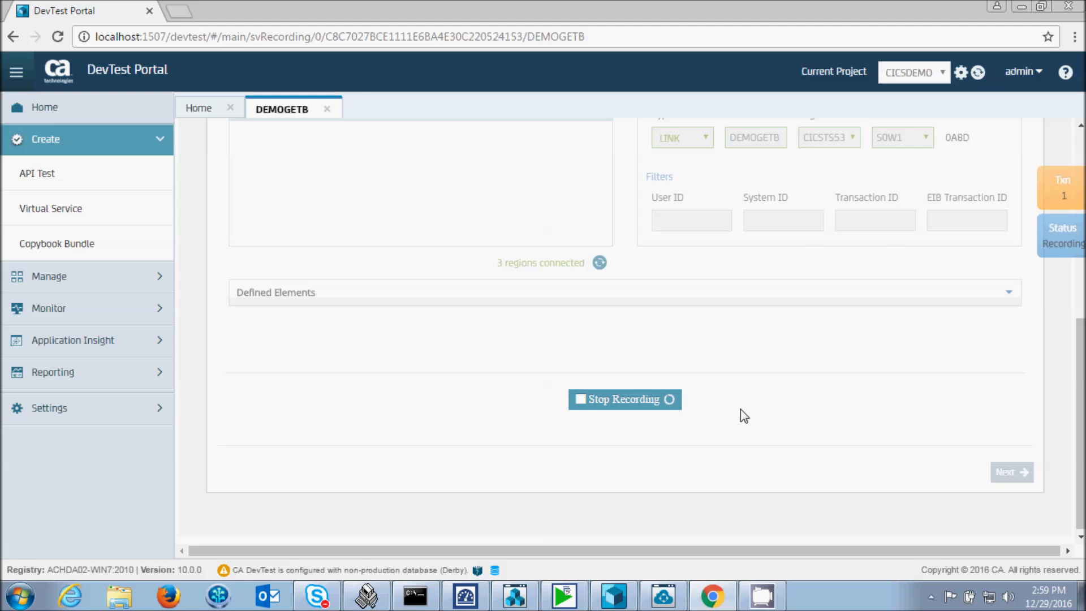
left_click(617, 401)
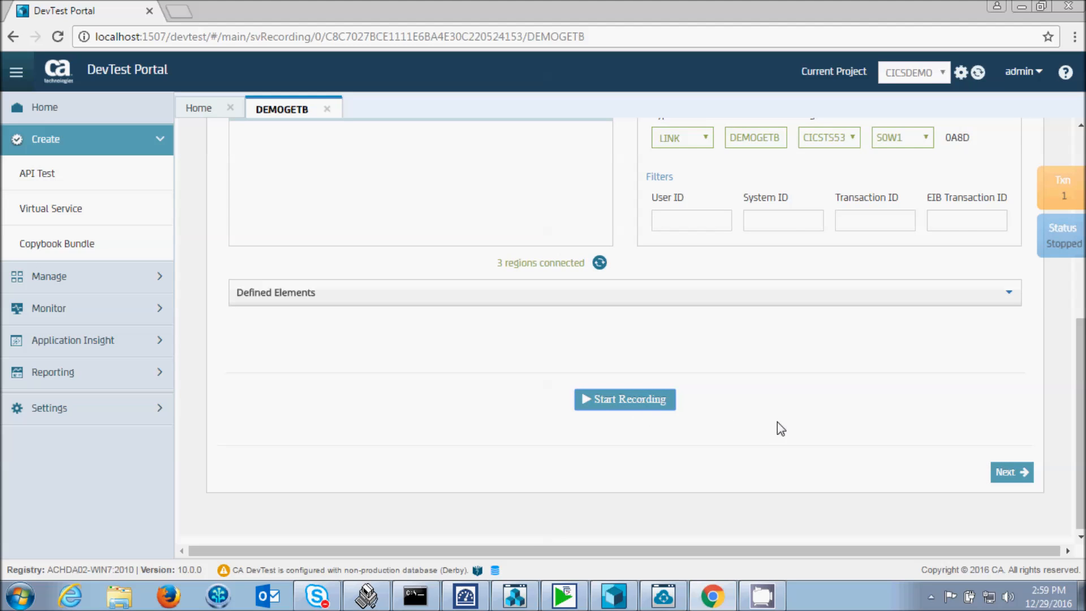
- Assign the CICS Copybook Data Protocol to both the request and response sides and continue to the data protocol configuration
left_click(1009, 474)
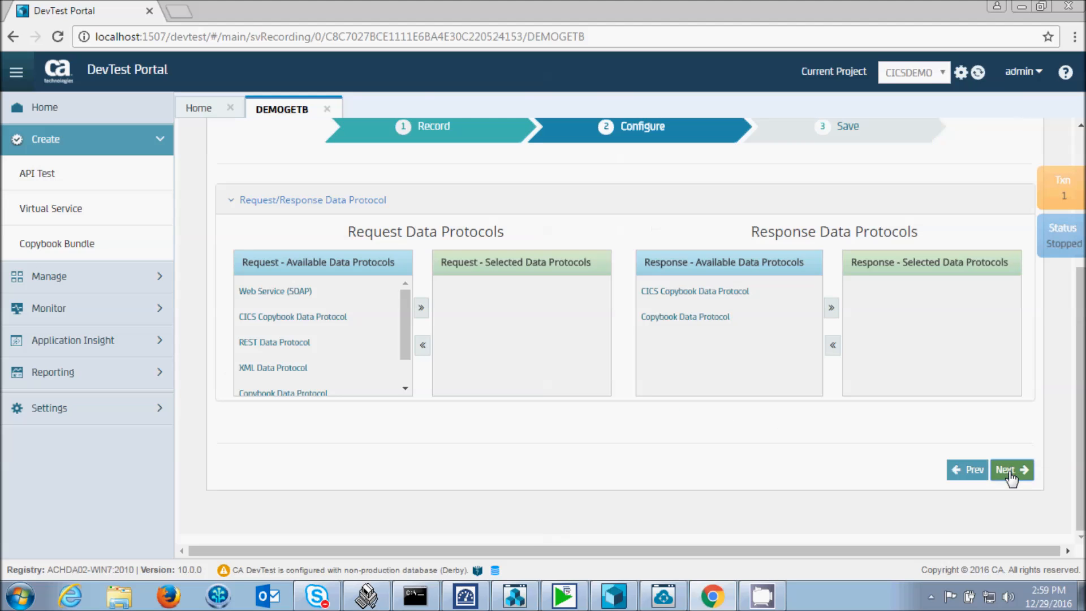
left_click(304, 320)
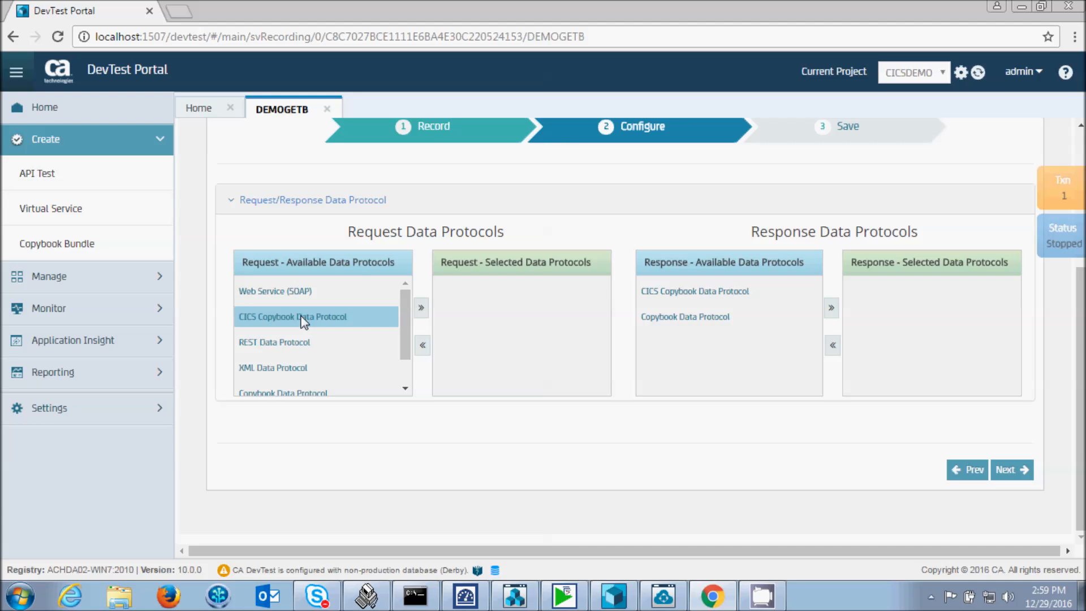
left_click(421, 307)
left_click(681, 294)
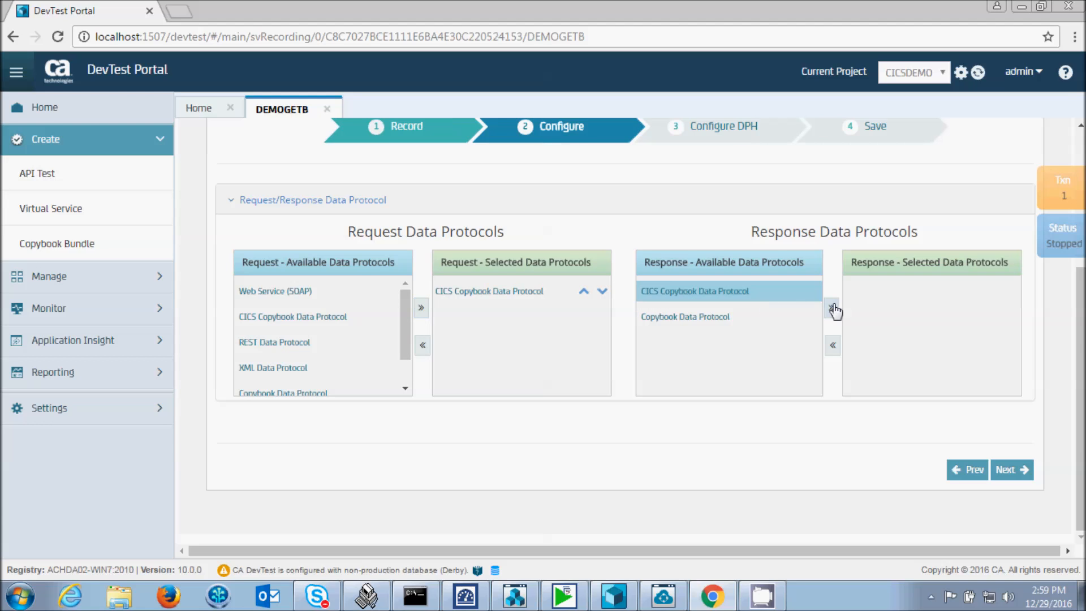
left_click(832, 308)
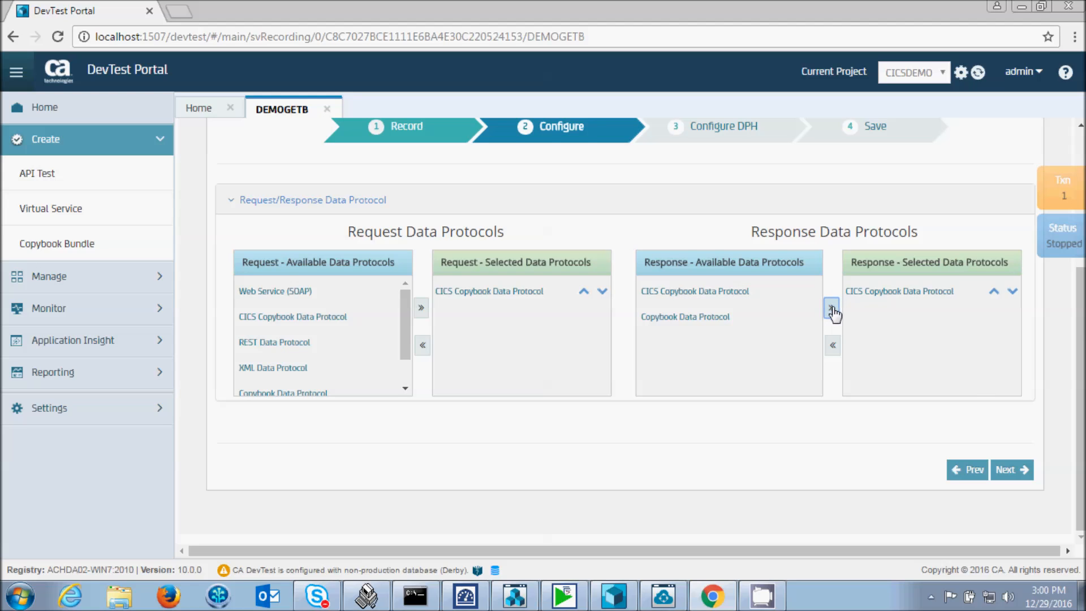
left_click(1012, 469)
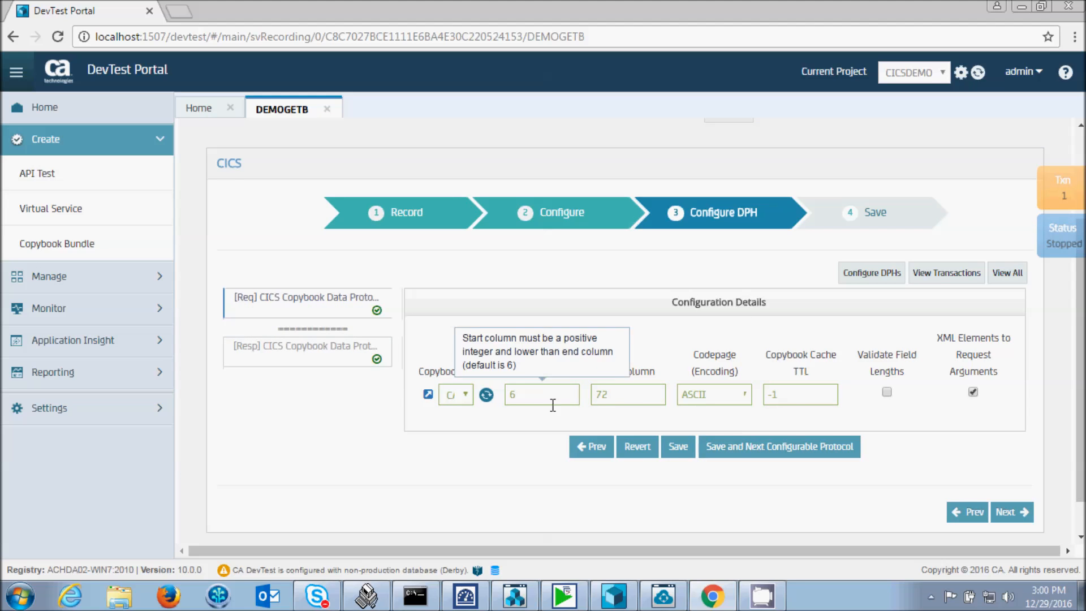
- Configure the request data protocol with copybook bundle CICS and codepage IBM037, and select bundle CICS for the response protocol
left_click(465, 394)
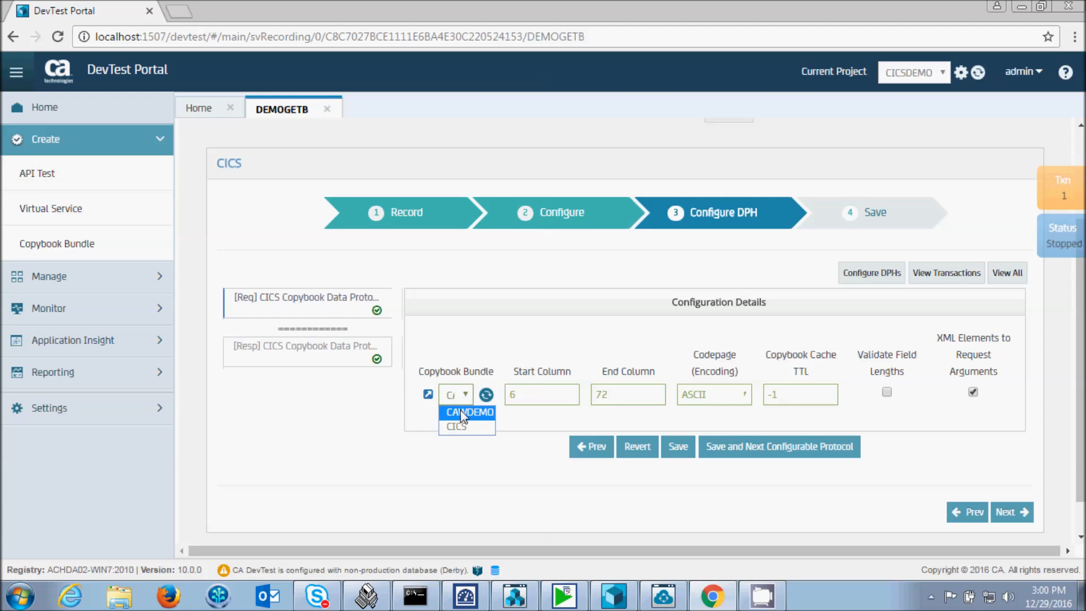
left_click(464, 427)
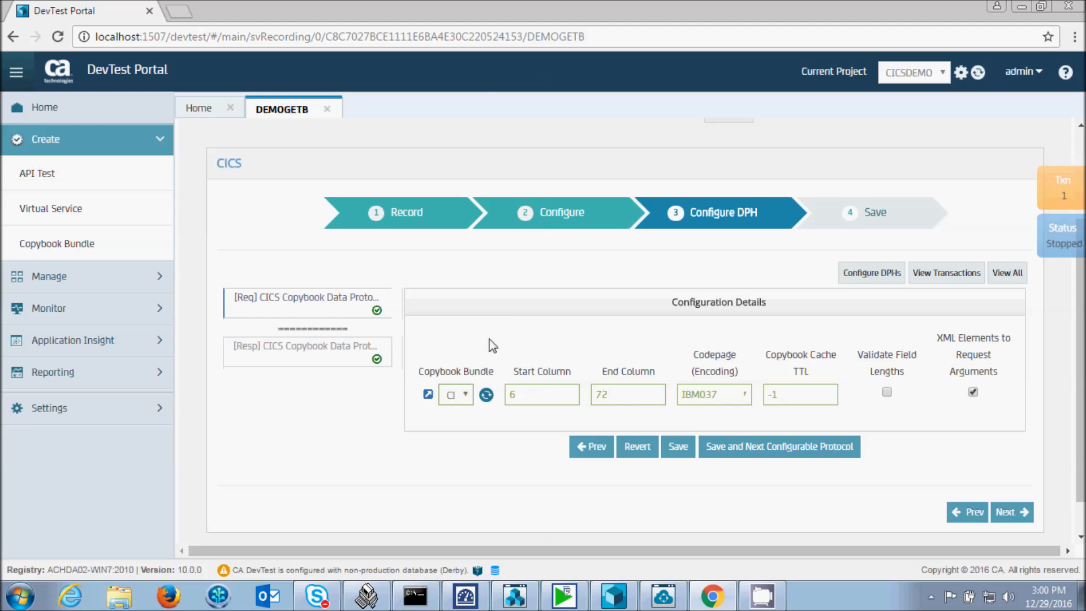
left_click(742, 448)
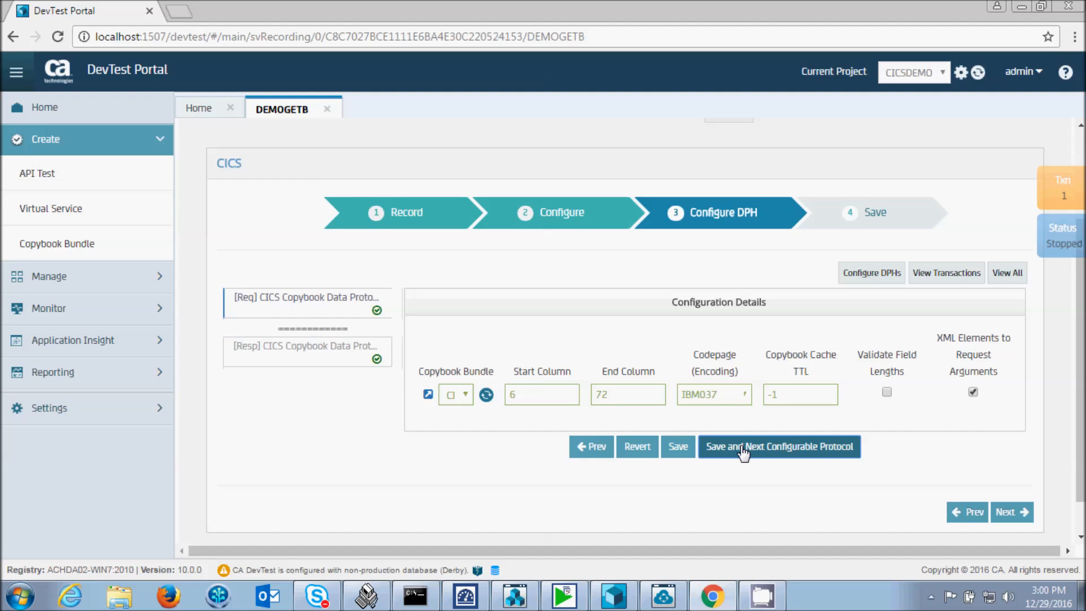
left_click(742, 450)
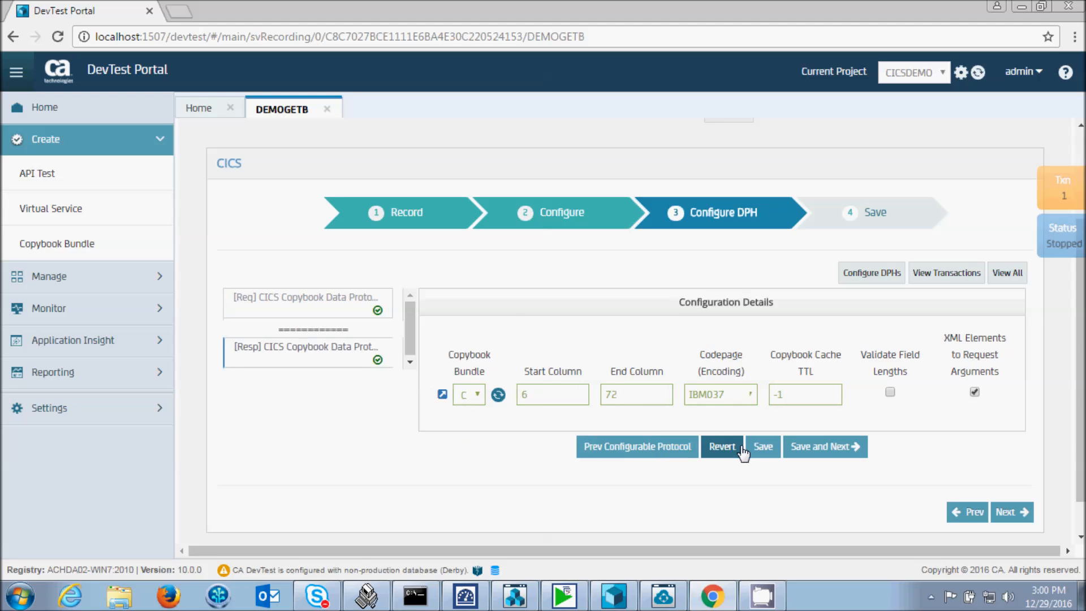
left_click(476, 392)
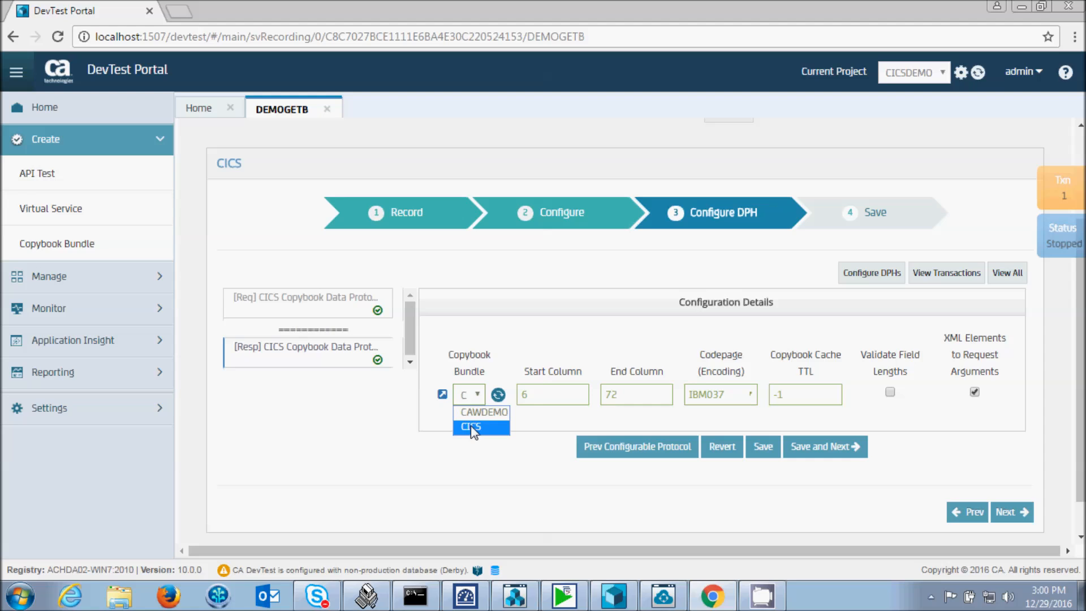
left_click(471, 425)
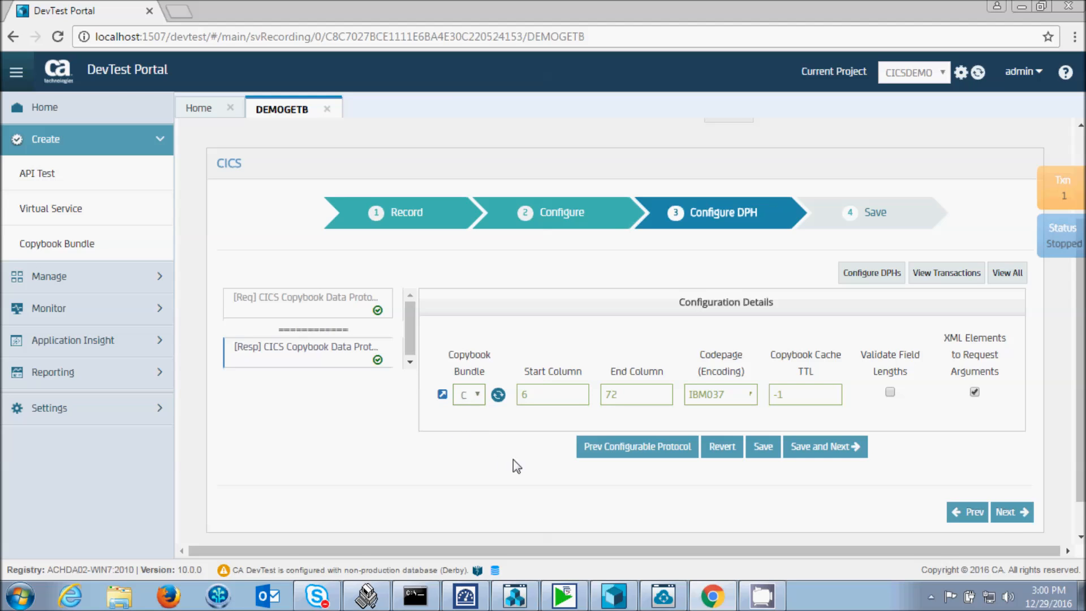
- Save the virtual service in the CICSDEMO project using the Save & Edit Virtual Service option
left_click(1011, 513)
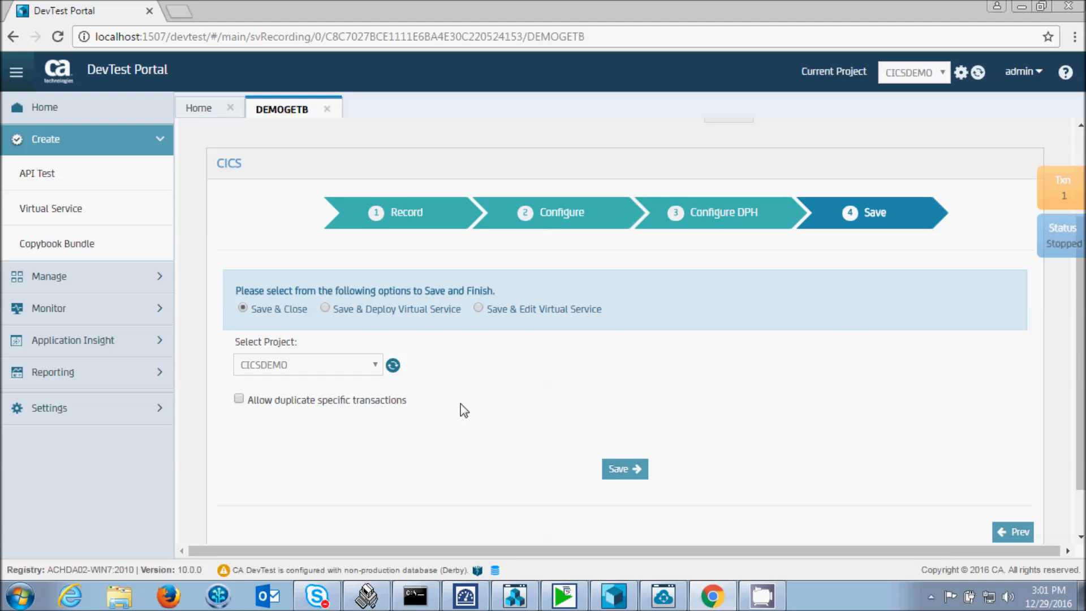
left_click(478, 308)
left_click(627, 470)
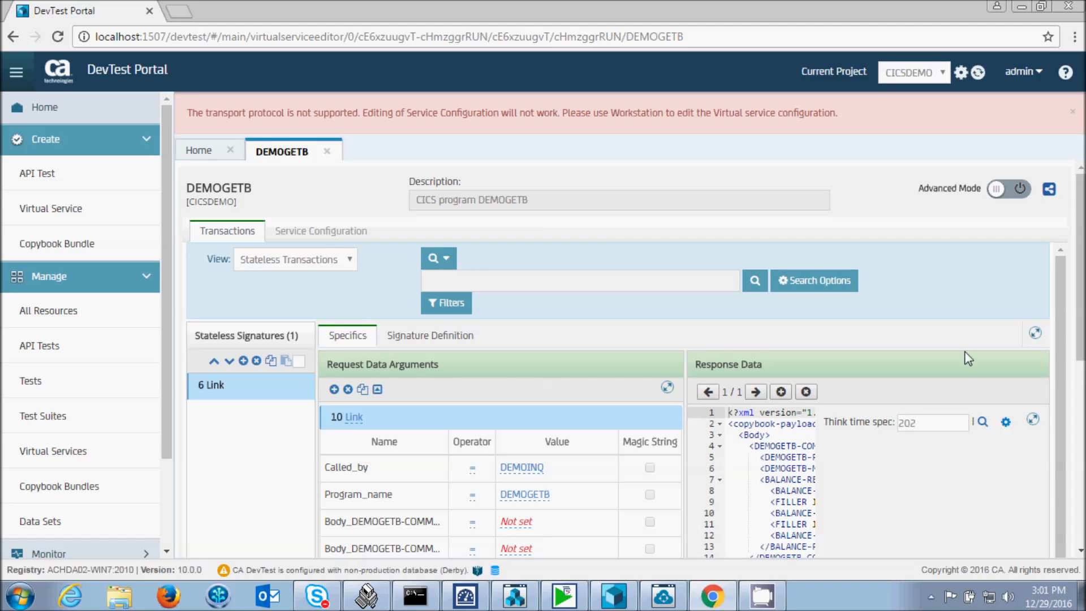
- Widen the Request Data Arguments area to examine the argument names and values of the recorded Link transaction
left_click_drag(1081, 314, 1082, 401)
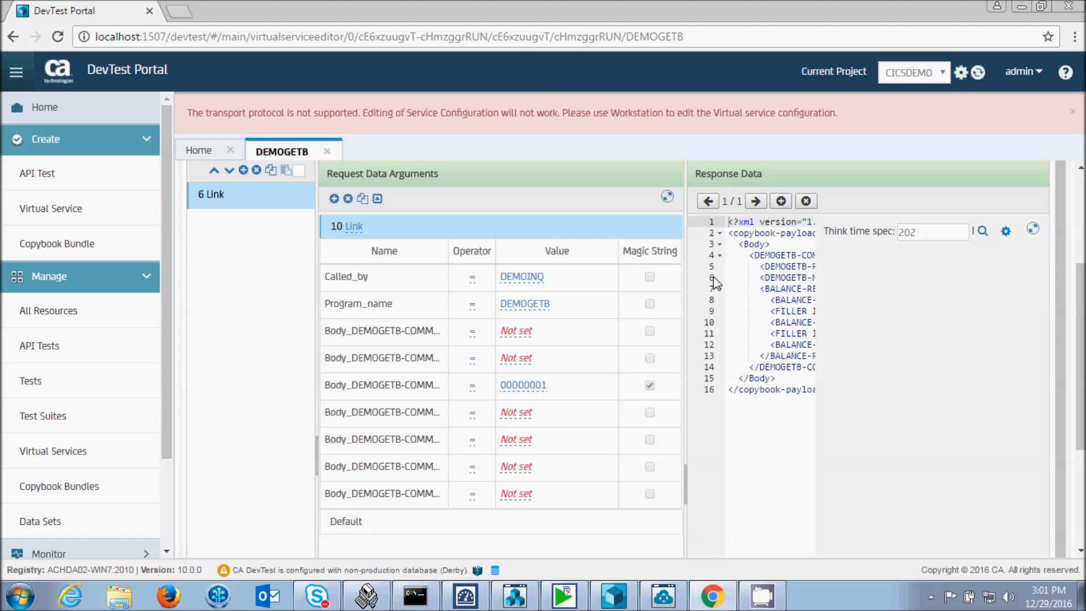
left_click_drag(685, 474, 960, 474)
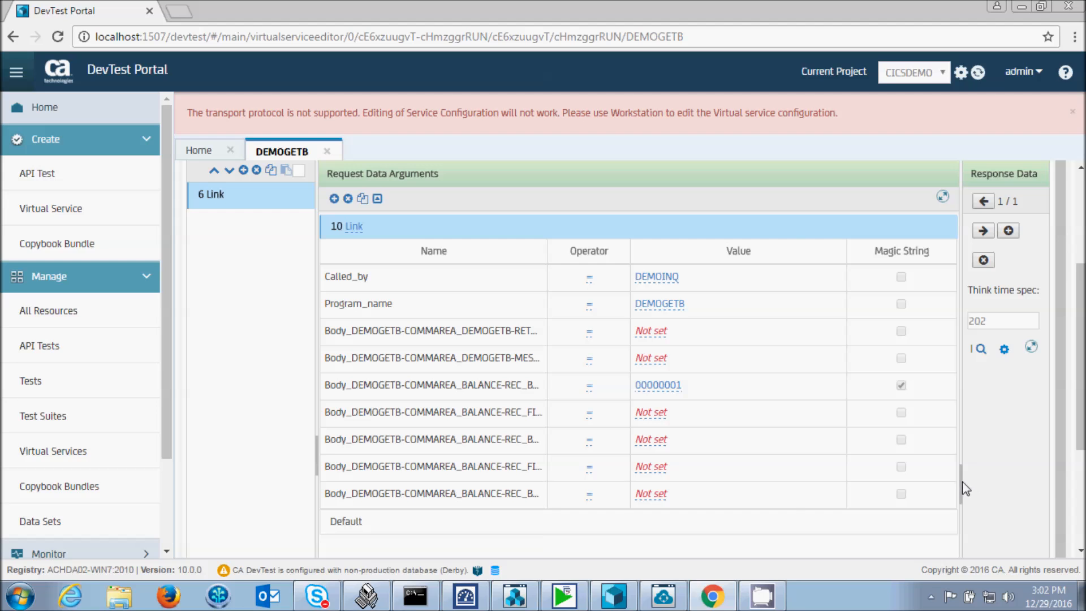
- Widen the Response Data area and examine the return flag, message, account number, balance and average fields of the recorded Link response
left_click_drag(960, 482, 488, 441)
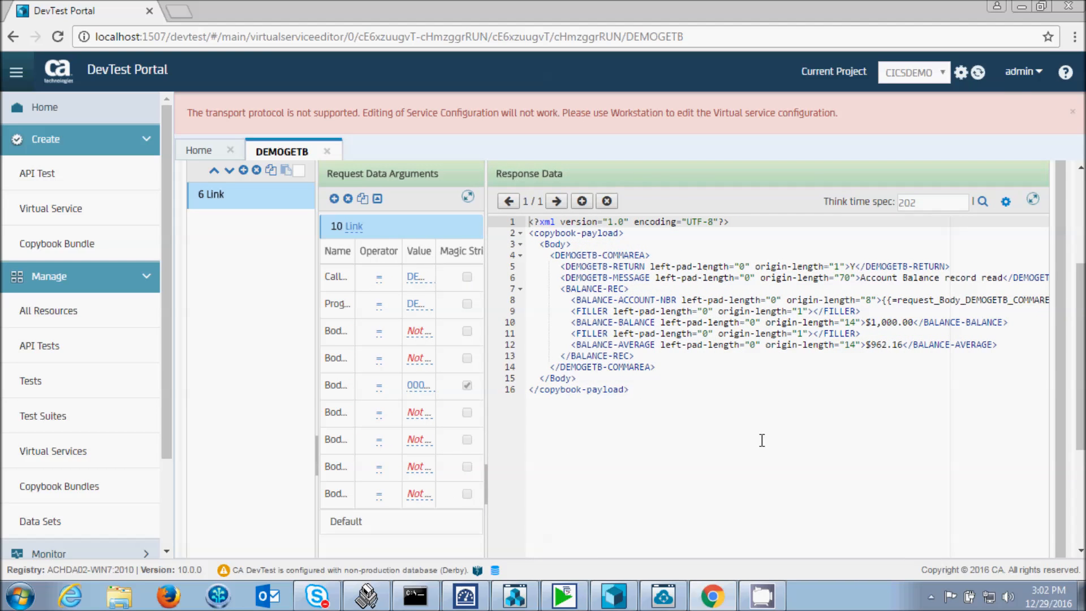
double_click(852, 266)
left_click_drag(861, 281, 996, 306)
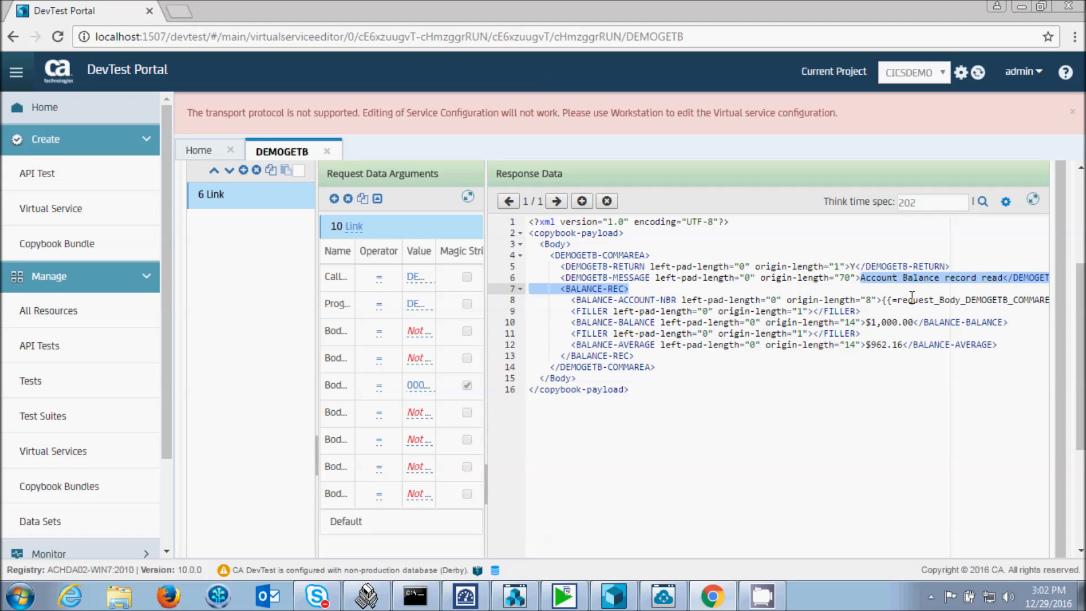
left_click(950, 301)
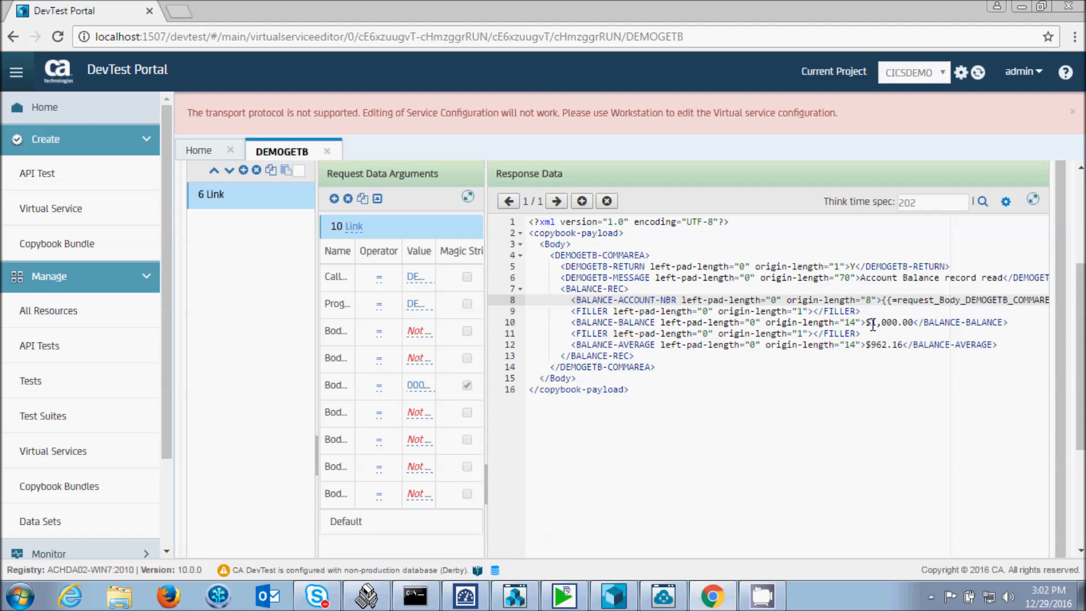
left_click_drag(871, 324, 910, 323)
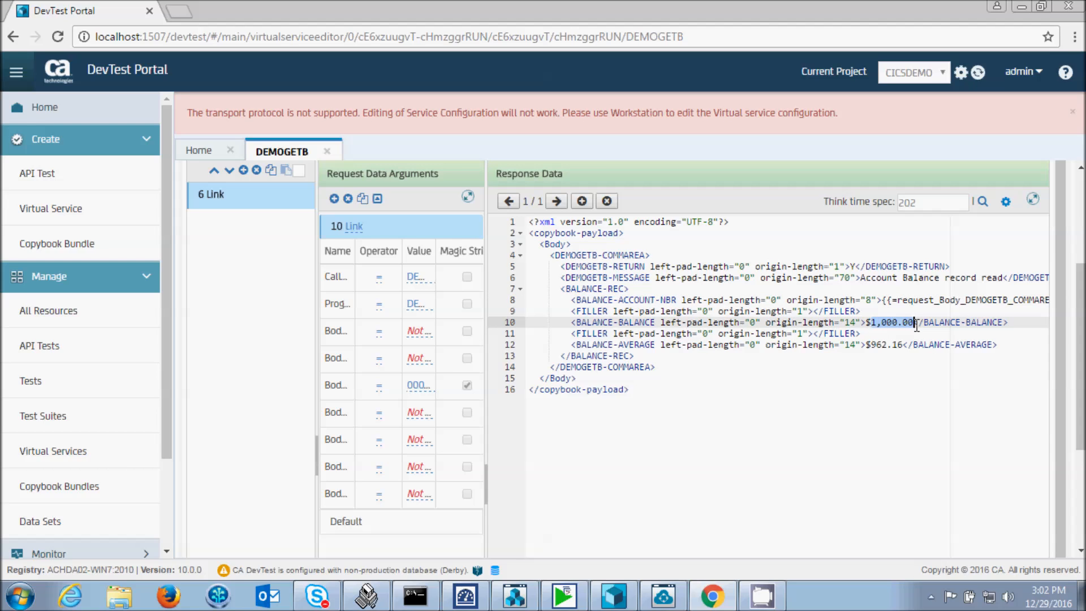
left_click(868, 345)
left_click_drag(868, 344, 909, 345)
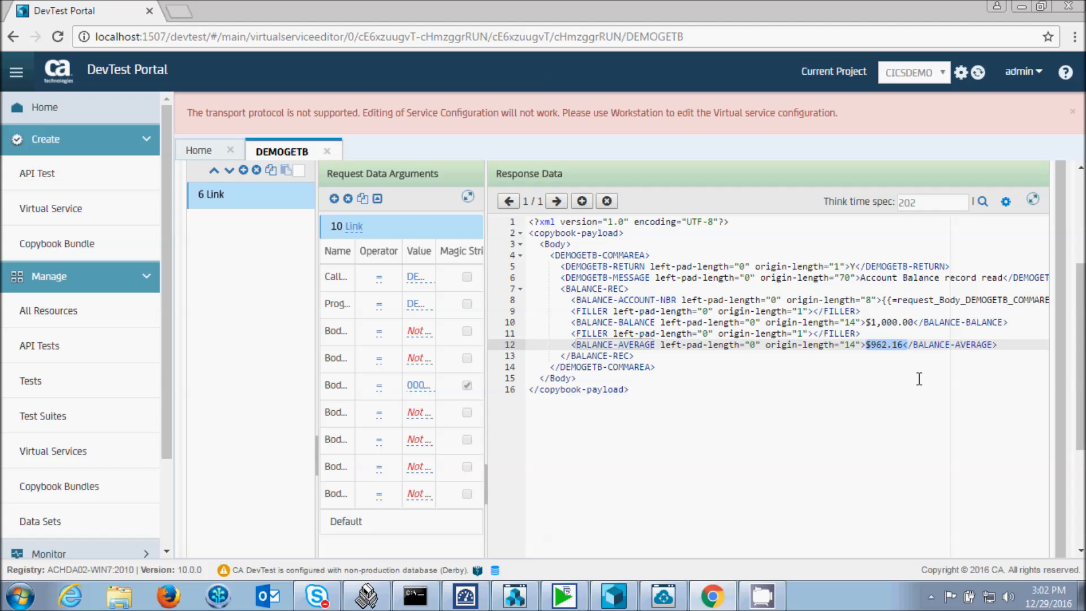
- In the Default transaction's response, change the BALANCE-BALANCE value to $999.00
left_click(346, 521)
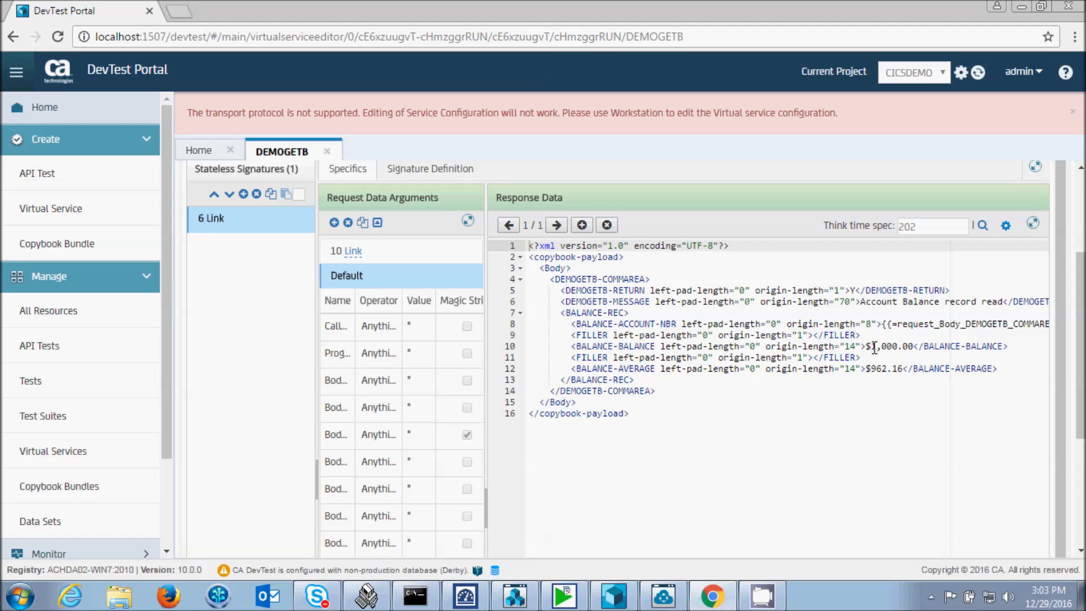
left_click_drag(867, 347, 899, 343)
type("999")
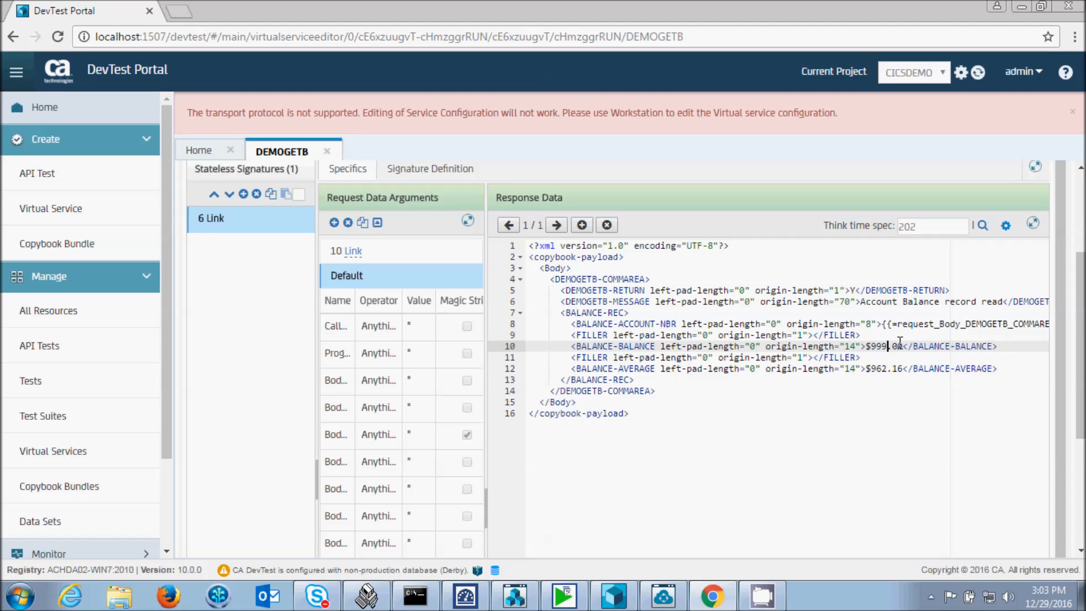